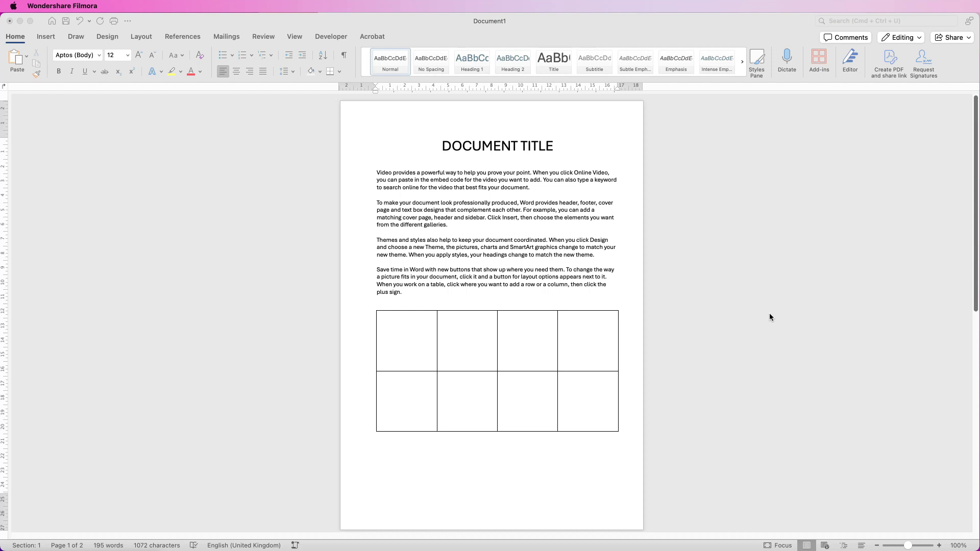
# Insert the picture puppy-1047521_1280.jpg from the Images folder above the first paragraph.
pyautogui.click(46, 38)
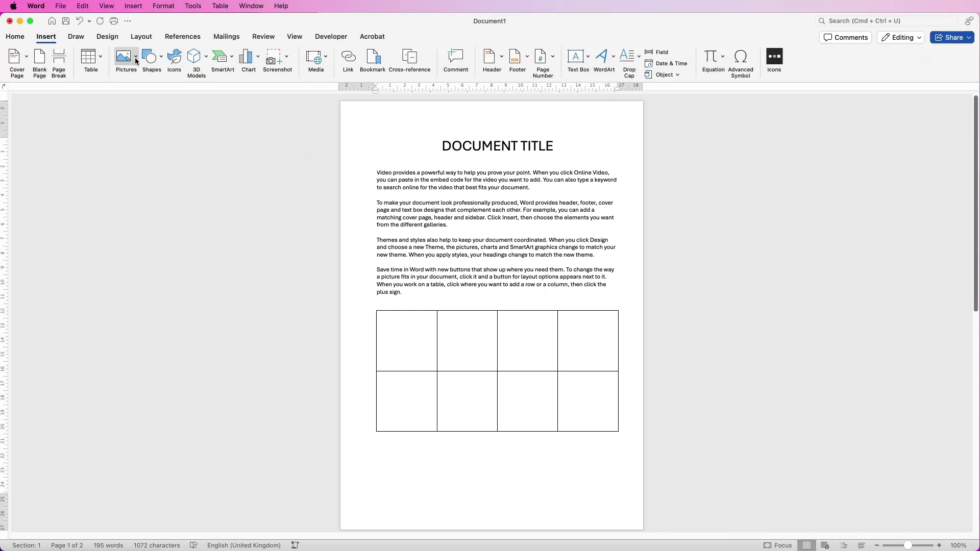
pyautogui.click(136, 59)
pyautogui.click(142, 87)
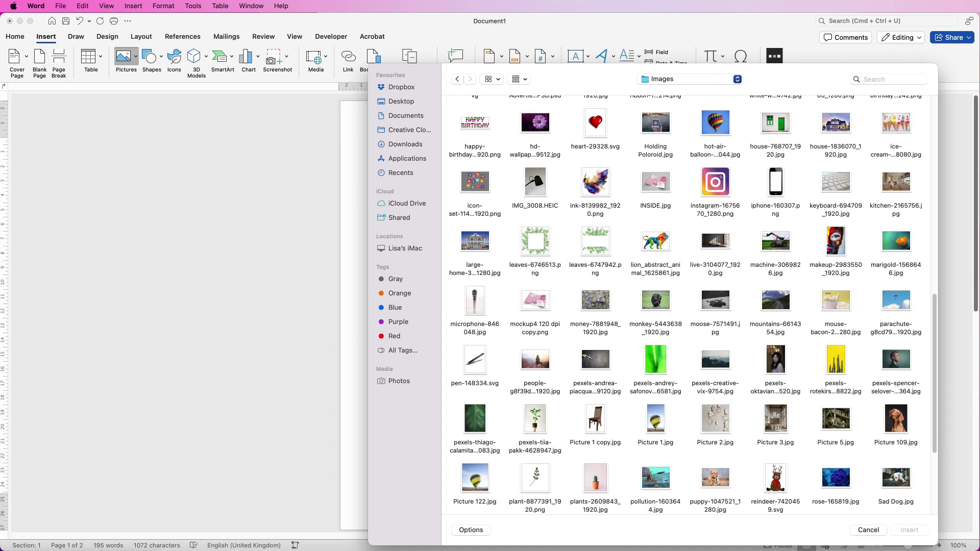
pyautogui.click(716, 478)
pyautogui.click(906, 530)
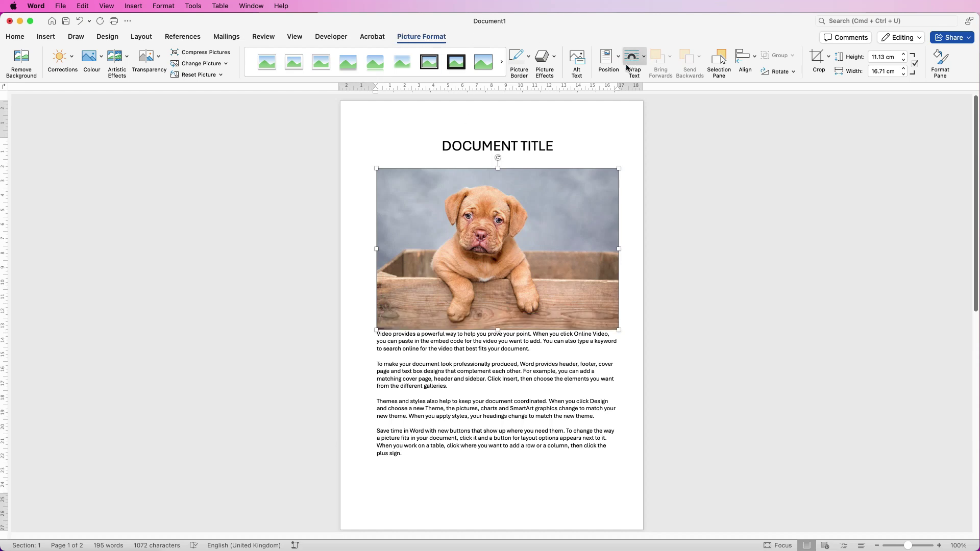
# Set the puppy picture's text wrapping to In Front of Text and move it slightly up towards the document title.
pyautogui.click(644, 59)
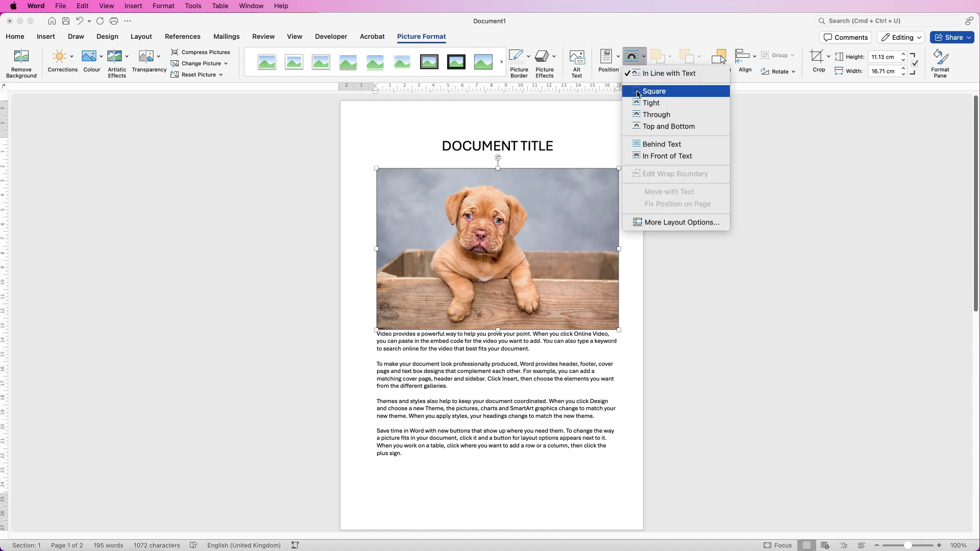
pyautogui.click(647, 157)
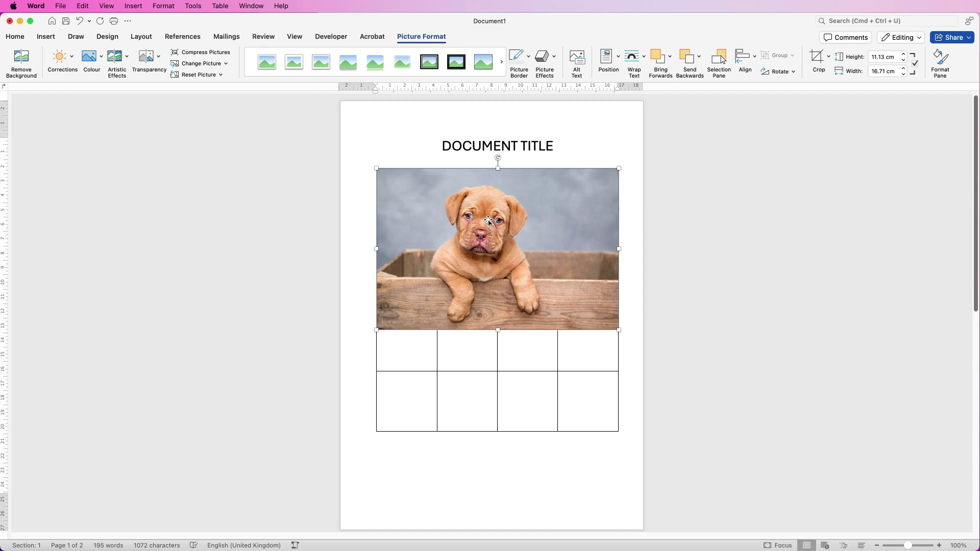
pyautogui.moveTo(485, 221); pyautogui.dragTo(590, 281)
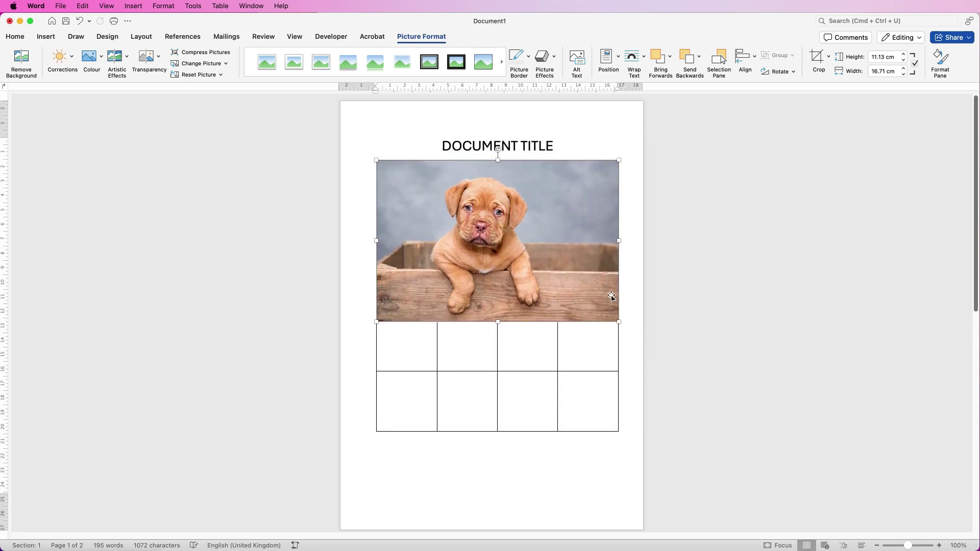
# Try resizing the puppy picture proportionally and squashing its width and height, and undo the distortion.
pyautogui.moveTo(607, 312); pyautogui.dragTo(624, 325)
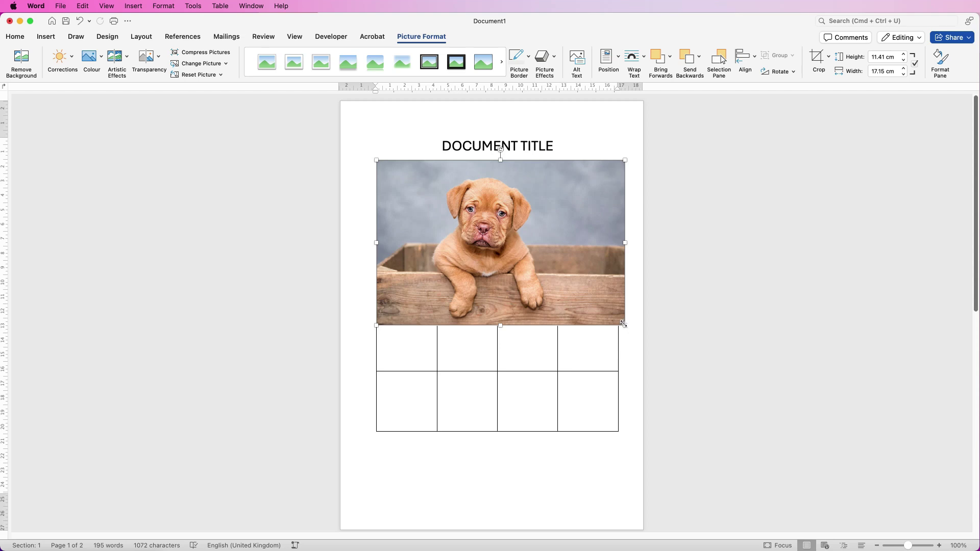
pyautogui.moveTo(623, 324)
pyautogui.mouseDown()
pyautogui.moveTo(516, 259)
pyautogui.moveTo(503, 227)
pyautogui.moveTo(619, 322)
pyautogui.mouseUp()
pyautogui.moveTo(619, 241); pyautogui.dragTo(582, 245)
pyautogui.moveTo(488, 321)
pyautogui.mouseDown()
pyautogui.moveTo(485, 253)
pyautogui.moveTo(490, 312)
pyautogui.mouseUp()
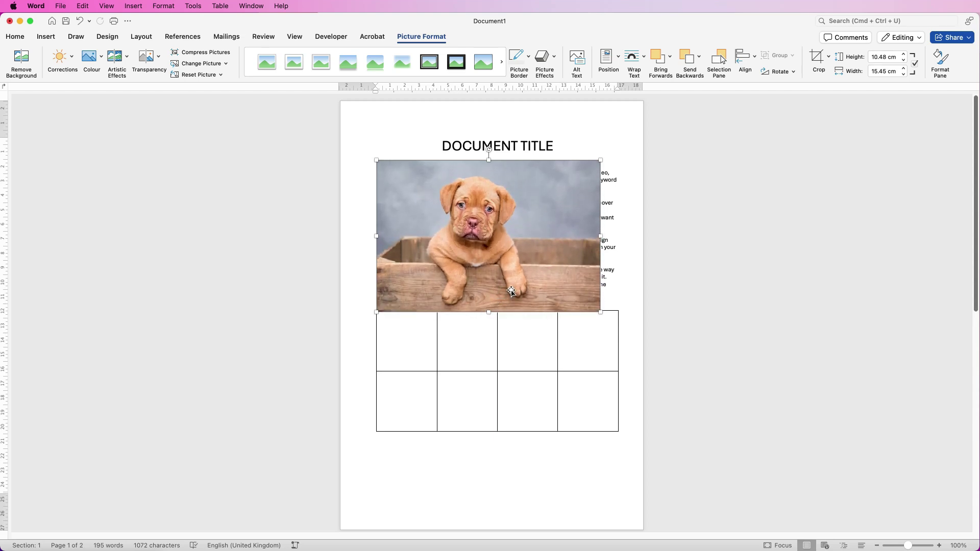
pyautogui.press('super+z')
pyautogui.press('super+z')
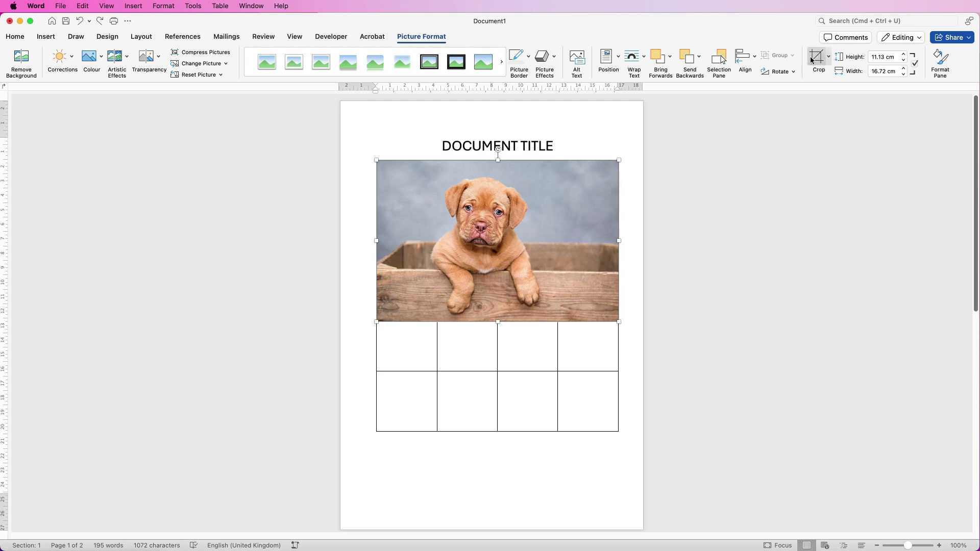
# Crop the puppy picture on both sides and along its lower edge so the frame closes in around the puppy.
pyautogui.click(819, 71)
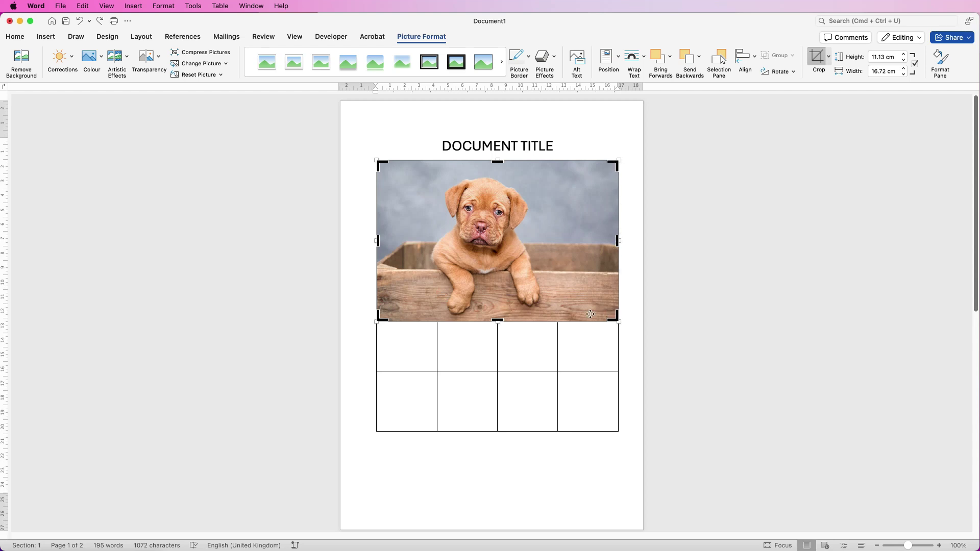
pyautogui.moveTo(615, 319)
pyautogui.mouseDown()
pyautogui.moveTo(494, 255)
pyautogui.moveTo(617, 319)
pyautogui.mouseUp()
pyautogui.moveTo(617, 239); pyautogui.dragTo(559, 242)
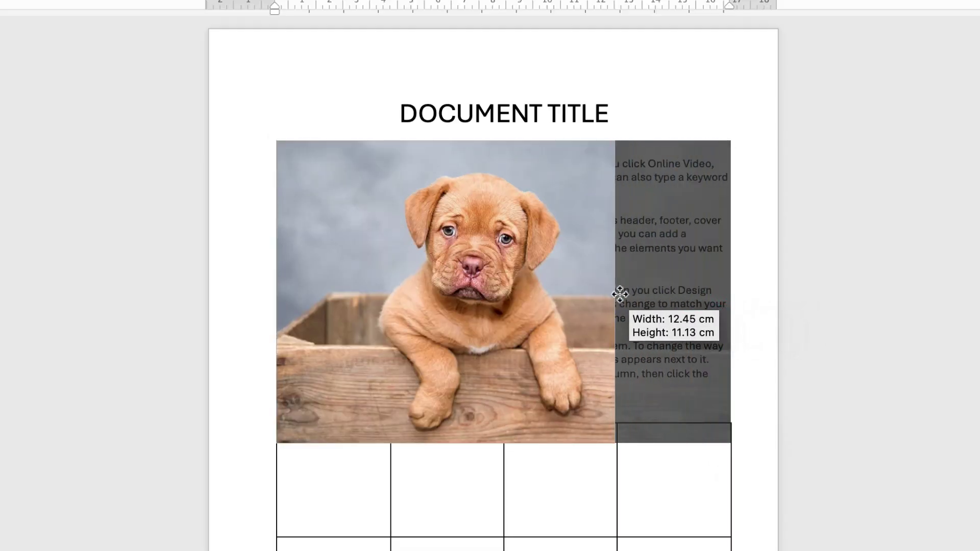
pyautogui.moveTo(620, 294); pyautogui.dragTo(651, 291)
pyautogui.moveTo(463, 442); pyautogui.dragTo(465, 430)
pyautogui.moveTo(278, 283); pyautogui.dragTo(353, 273)
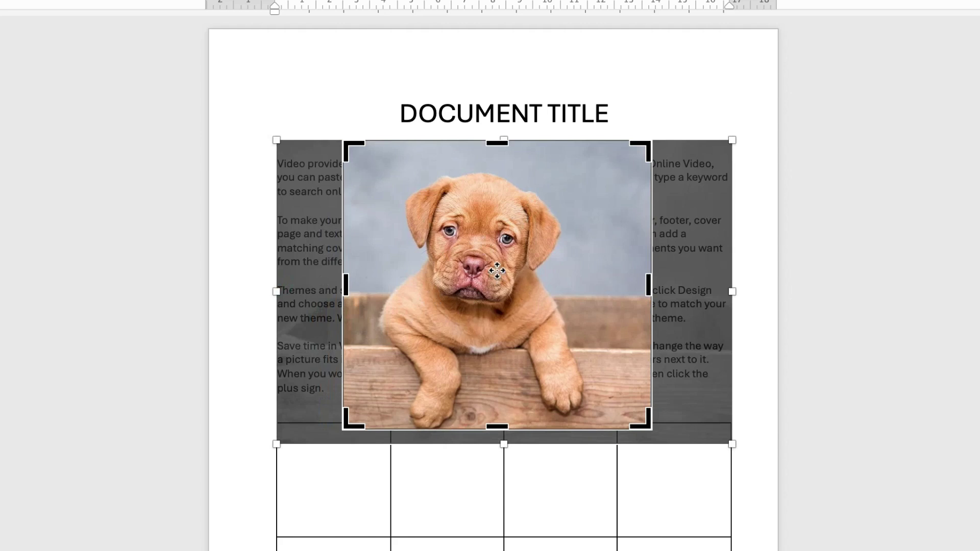
# Refine the crop to about 12.4 cm wide and 6.6 cm high, repositioning the image so the puppy's face fills the frame.
pyautogui.moveTo(477, 261)
pyautogui.mouseDown()
pyautogui.moveTo(501, 255)
pyautogui.moveTo(498, 240)
pyautogui.moveTo(471, 242)
pyautogui.moveTo(475, 263)
pyautogui.moveTo(494, 252)
pyautogui.moveTo(485, 252)
pyautogui.moveTo(488, 264)
pyautogui.mouseUp()
pyautogui.moveTo(648, 284); pyautogui.dragTo(681, 283)
pyautogui.moveTo(513, 427); pyautogui.dragTo(501, 320)
pyautogui.moveTo(501, 250); pyautogui.dragTo(516, 231)
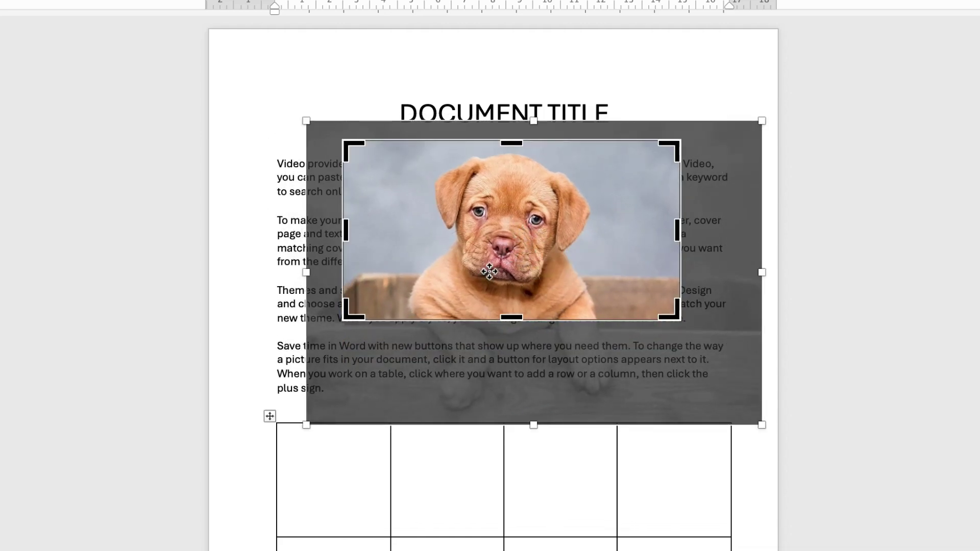
pyautogui.press('Escape')
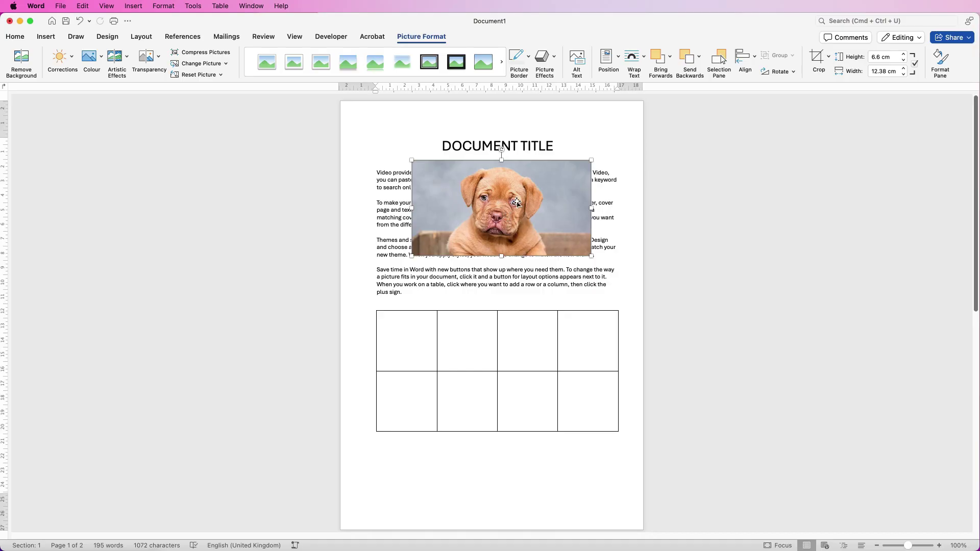
# Extend the crop's lower edge to a height of about 9.8 cm and set the crop's aspect ratio to 1:1.
pyautogui.click(818, 57)
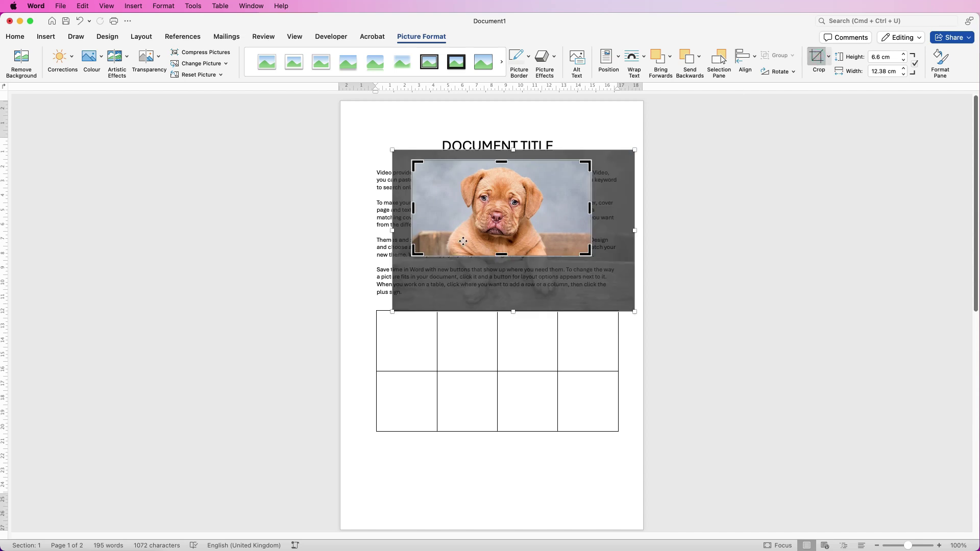
pyautogui.moveTo(501, 254); pyautogui.dragTo(505, 301)
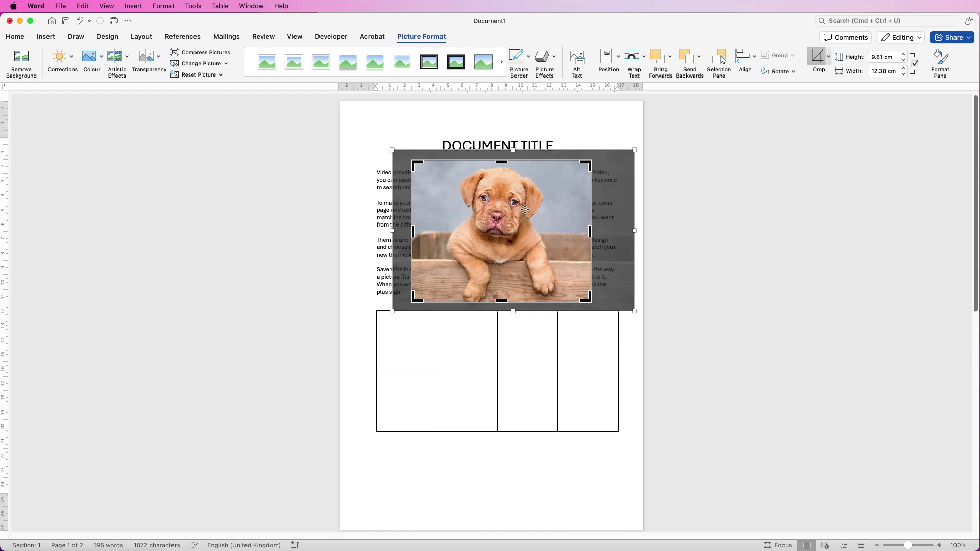
pyautogui.click(830, 60)
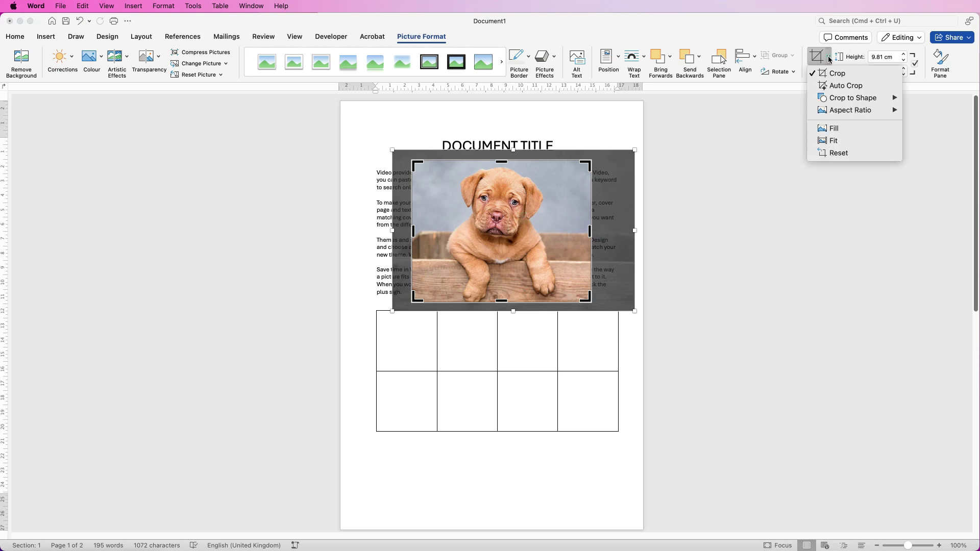
pyautogui.moveTo(843, 112)
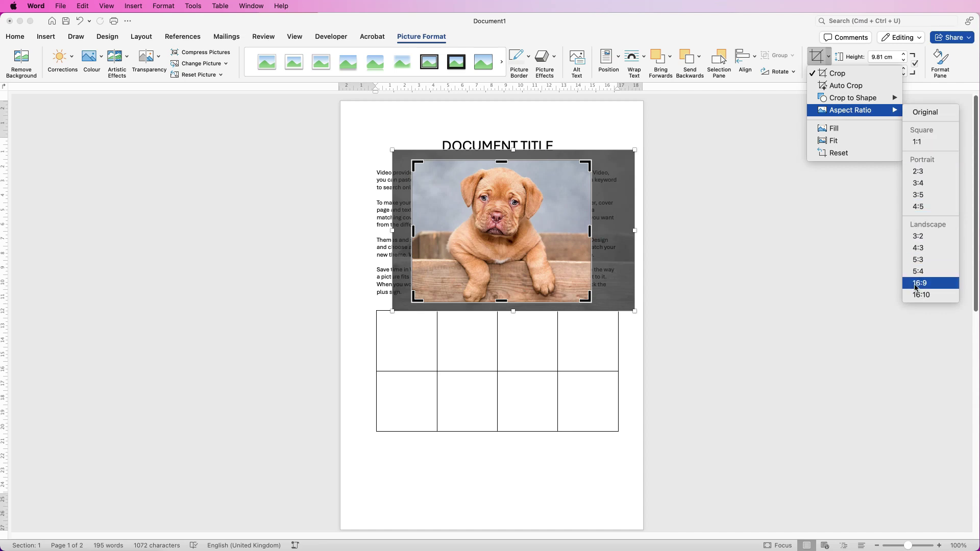
pyautogui.click(917, 143)
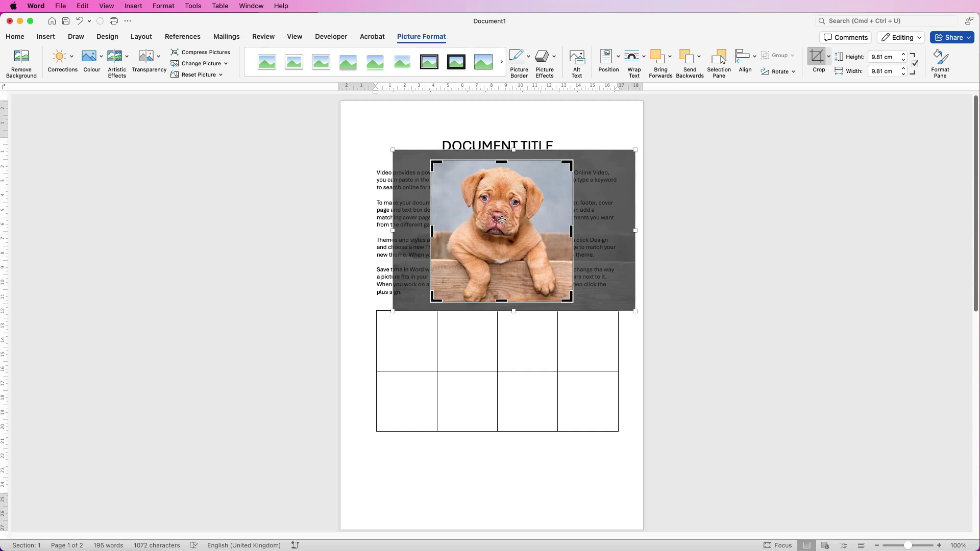
# Enlarge the square crop to about 10.2 cm, recentre the puppy within it and finish cropping.
pyautogui.moveTo(506, 219)
pyautogui.mouseDown()
pyautogui.moveTo(493, 214)
pyautogui.moveTo(507, 210)
pyautogui.moveTo(507, 220)
pyautogui.mouseUp()
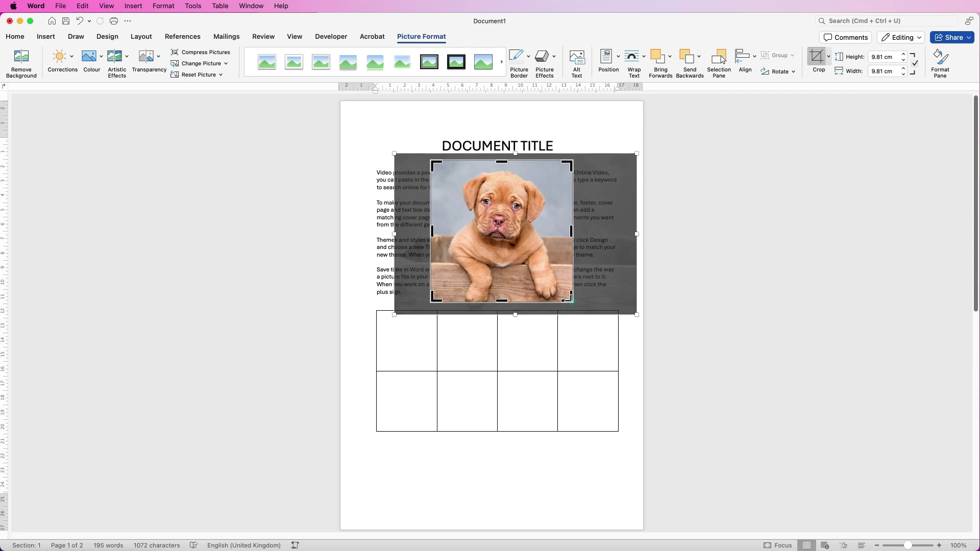
pyautogui.moveTo(568, 299)
pyautogui.mouseDown()
pyautogui.moveTo(615, 332)
pyautogui.moveTo(534, 267)
pyautogui.moveTo(577, 313)
pyautogui.moveTo(528, 258)
pyautogui.moveTo(580, 309)
pyautogui.moveTo(552, 262)
pyautogui.moveTo(577, 306)
pyautogui.moveTo(577, 281)
pyautogui.mouseUp()
pyautogui.moveTo(506, 228)
pyautogui.mouseDown()
pyautogui.moveTo(502, 283)
pyautogui.moveTo(512, 224)
pyautogui.mouseUp()
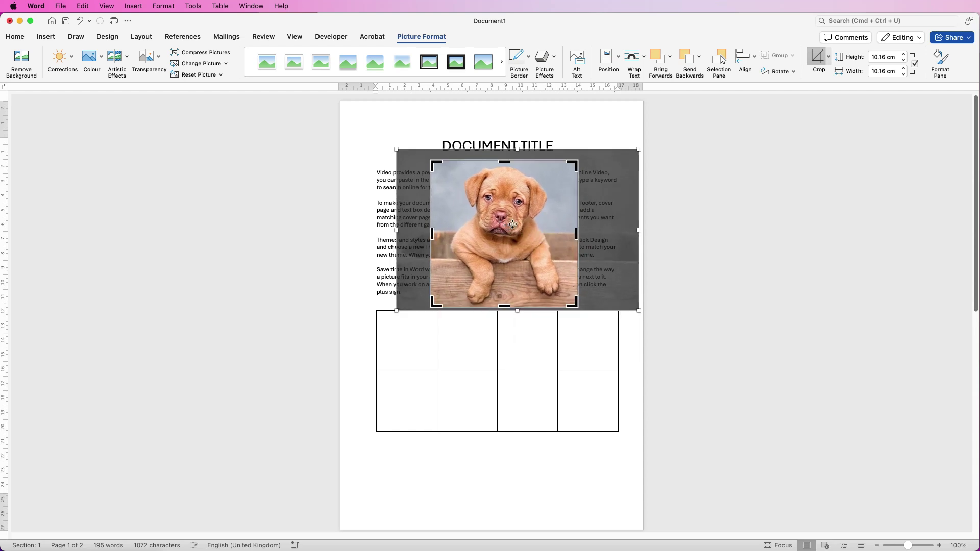
pyautogui.press('Escape')
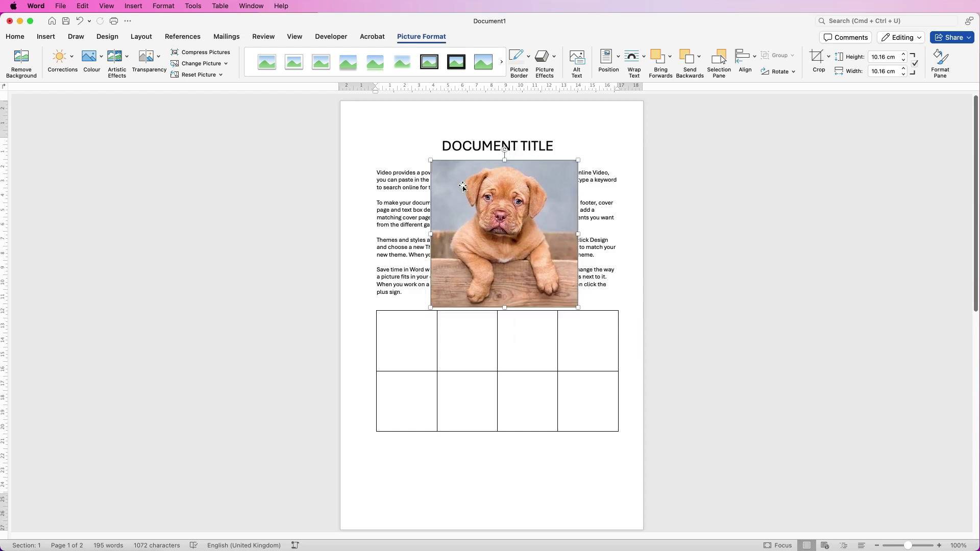
# Move the puppy picture clear of the table and check the first cell's height and width.
pyautogui.moveTo(454, 228); pyautogui.dragTo(481, 214)
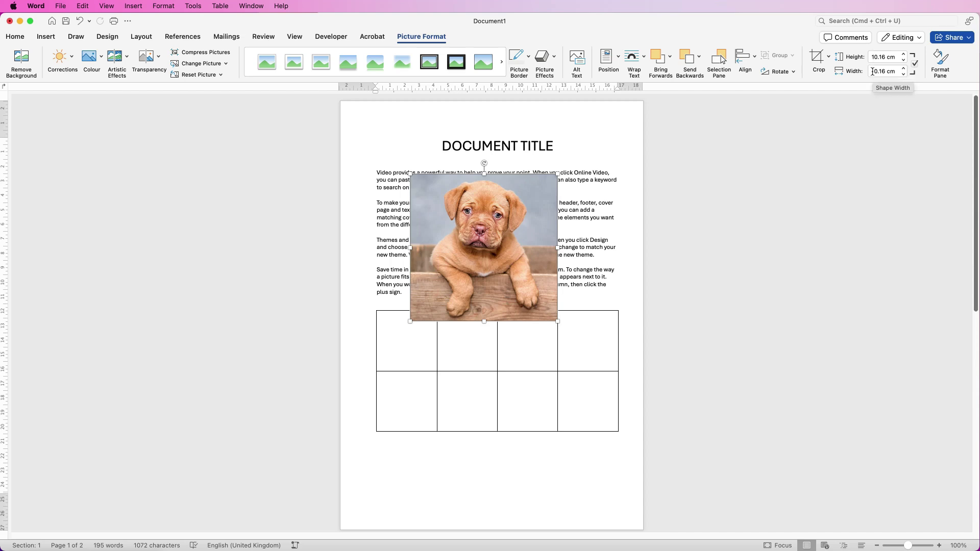
pyautogui.click(408, 346)
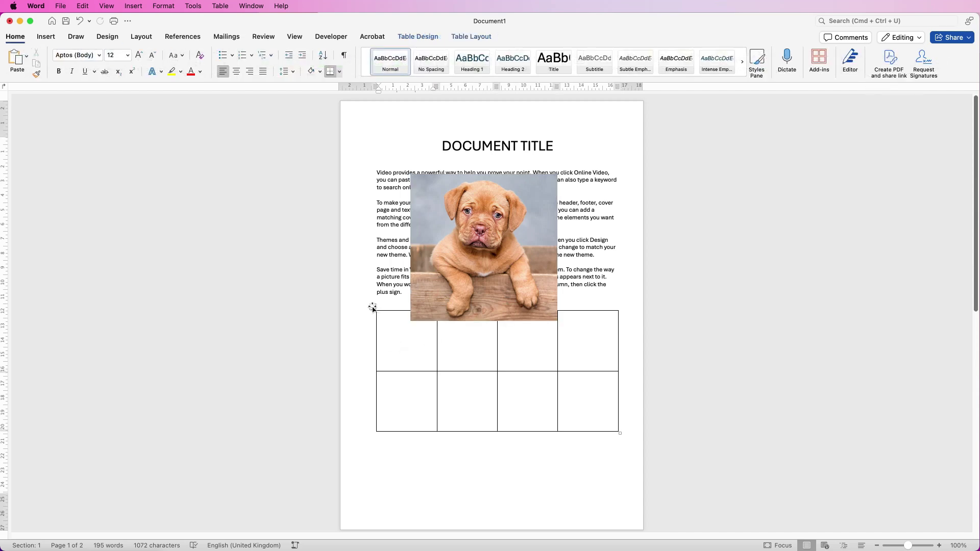
pyautogui.moveTo(468, 270); pyautogui.dragTo(422, 321)
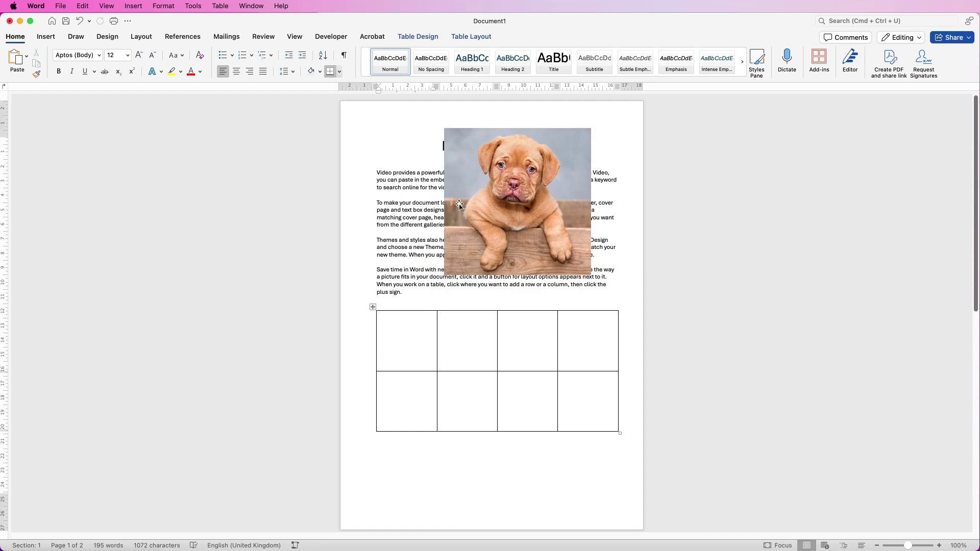
pyautogui.click(462, 38)
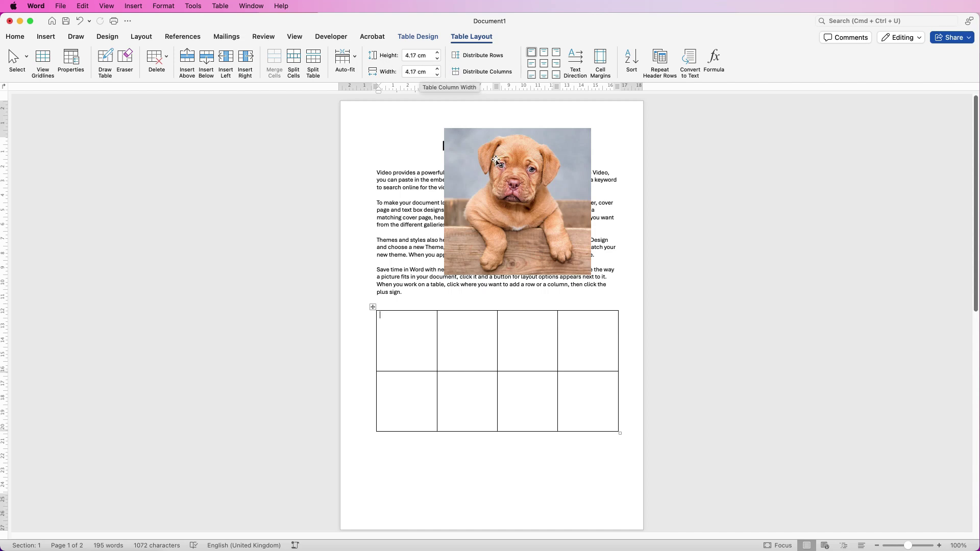
pyautogui.click(427, 72)
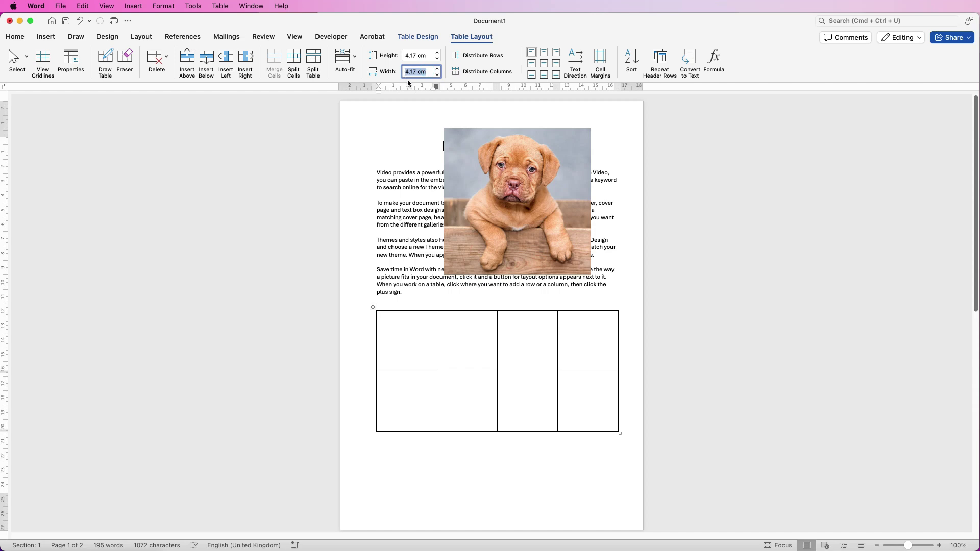
# Set the puppy picture's height to 4.17 cm with the aspect ratio locked.
pyautogui.click(518, 183)
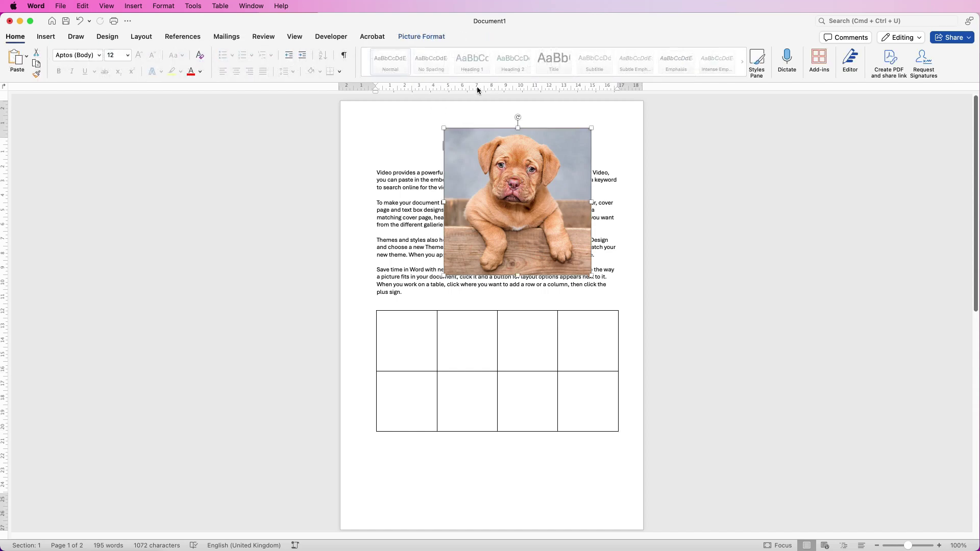
pyautogui.click(433, 37)
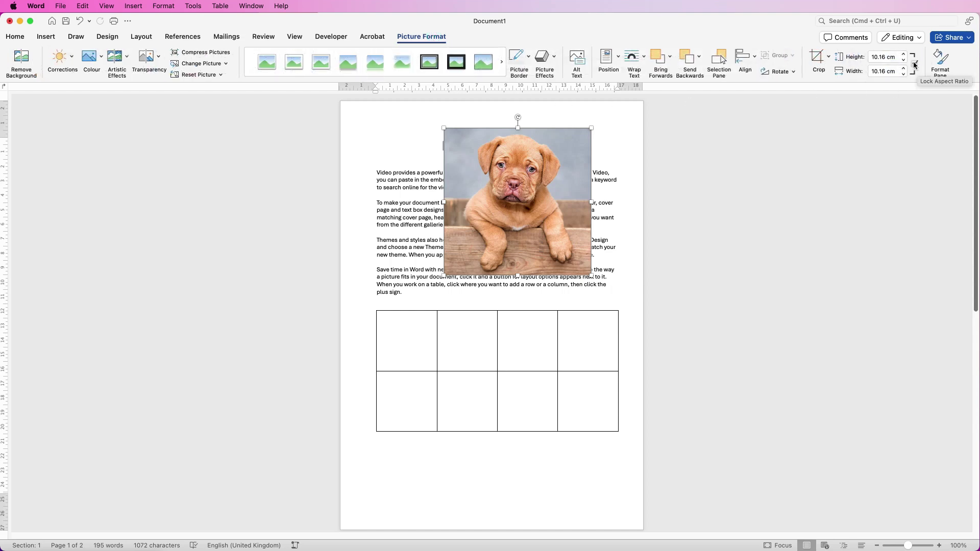
pyautogui.click(890, 57)
pyautogui.write('4.17 cm')
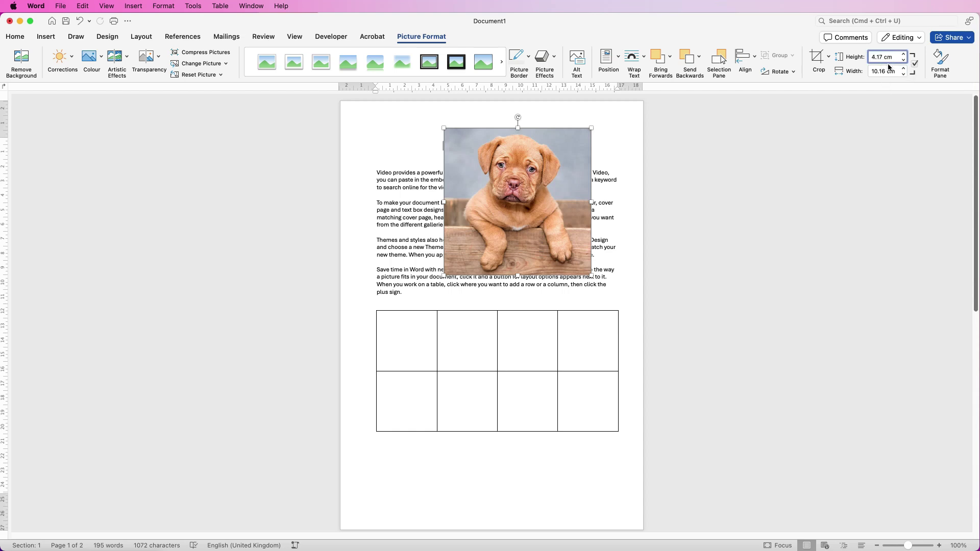
pyautogui.press('Return')
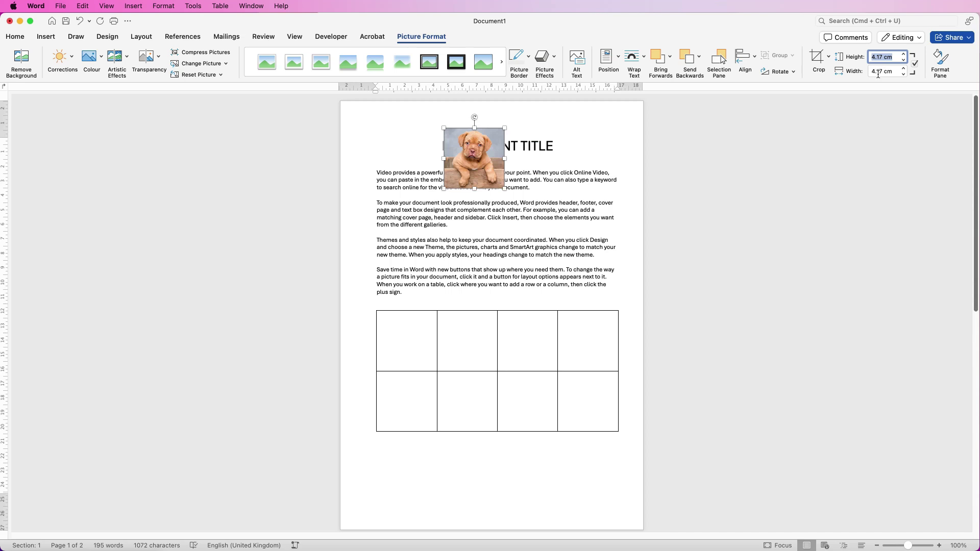
# Move the puppy picture into the first cell of the table and align it with the cell borders.
pyautogui.moveTo(484, 165); pyautogui.dragTo(427, 346)
pyautogui.scroll(5, 468, 319)
pyautogui.moveTo(268, 387)
pyautogui.mouseDown()
pyautogui.moveTo(268, 368)
pyautogui.moveTo(290, 375)
pyautogui.moveTo(269, 381)
pyautogui.mouseUp()
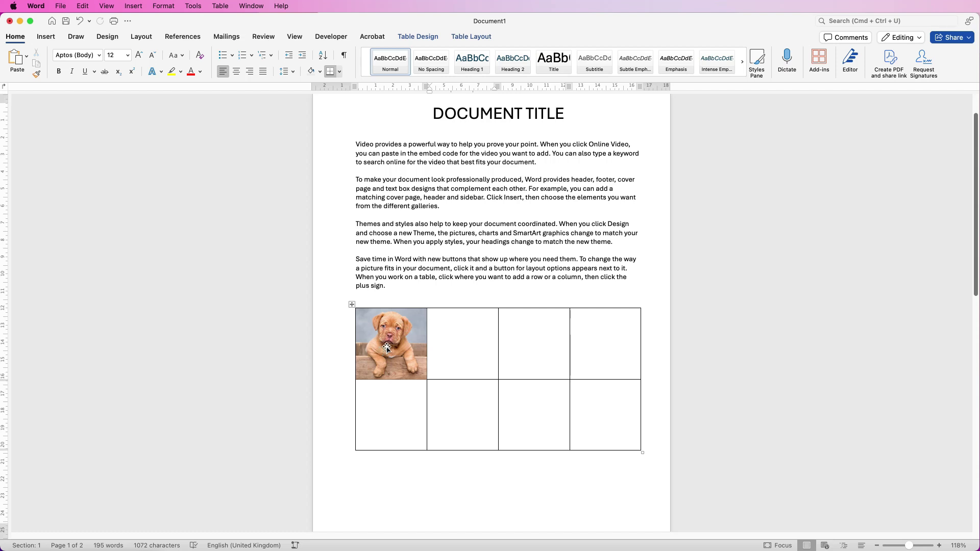
# Move the puppy picture out of the table over the text beside the right margin and enlarge it to about 6.3 cm square.
pyautogui.moveTo(385, 346); pyautogui.dragTo(600, 178)
pyautogui.moveTo(569, 212); pyautogui.dragTo(529, 248)
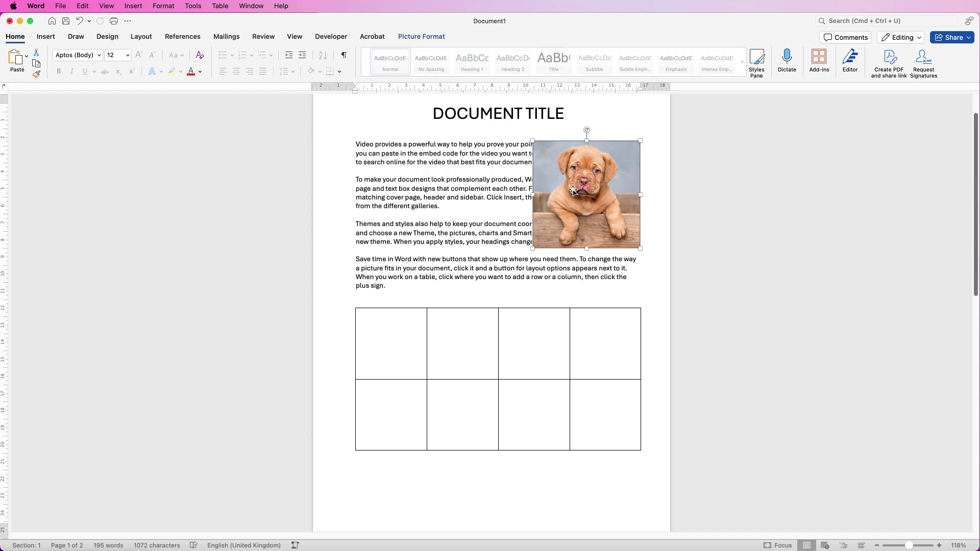
# Set the puppy picture's text wrapping to Tight and nudge it slightly inward from the page's right margin.
pyautogui.click(429, 39)
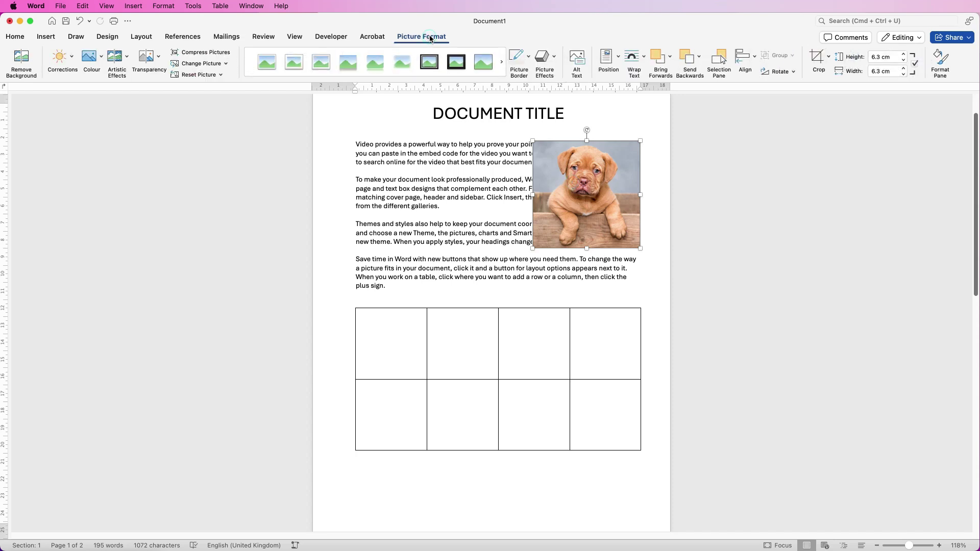
pyautogui.click(644, 61)
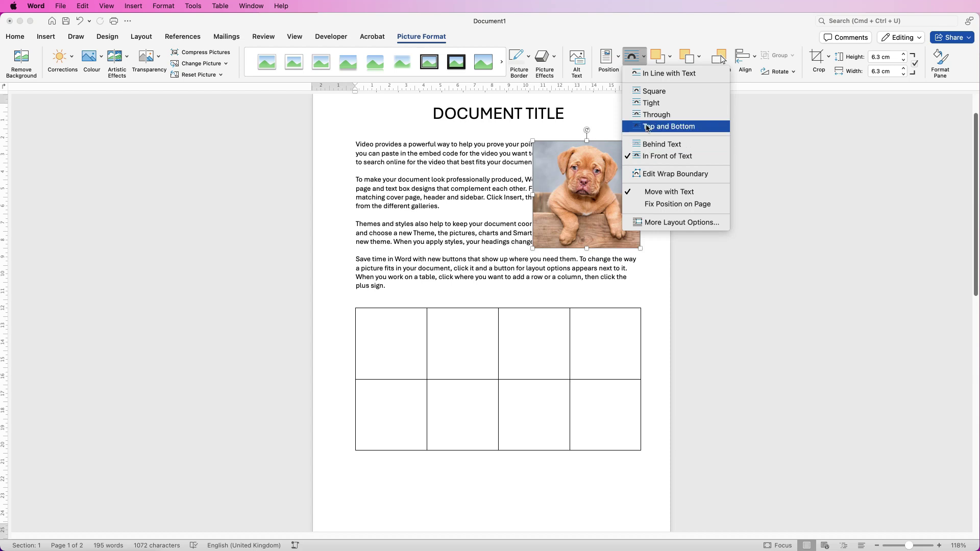
pyautogui.click(650, 105)
pyautogui.moveTo(592, 199)
pyautogui.mouseDown()
pyautogui.moveTo(593, 233)
pyautogui.moveTo(574, 253)
pyautogui.moveTo(496, 275)
pyautogui.moveTo(416, 276)
pyautogui.moveTo(586, 202)
pyautogui.mouseUp()
pyautogui.click(567, 255)
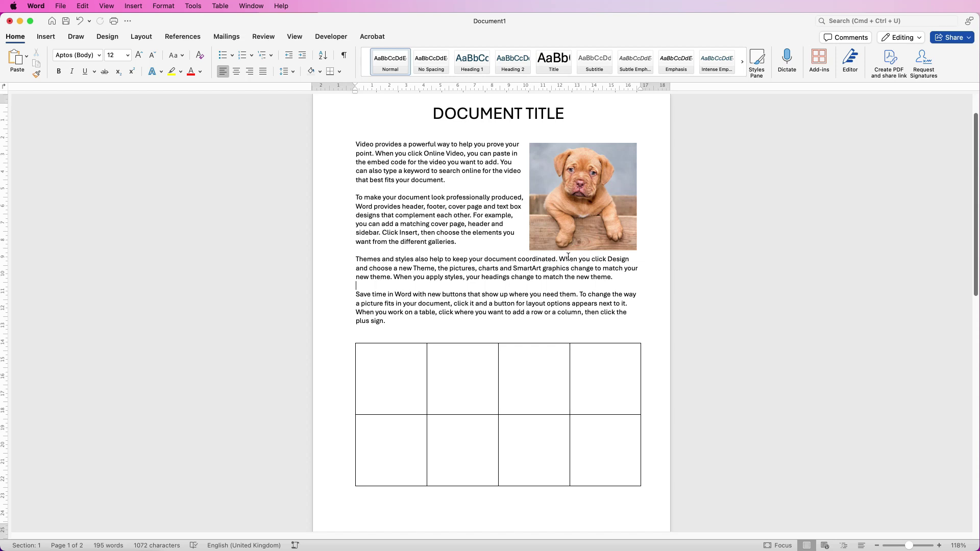
# Set the puppy picture's top and bottom distances from text to 0.32 cm, matching the side distances.
pyautogui.click(576, 224)
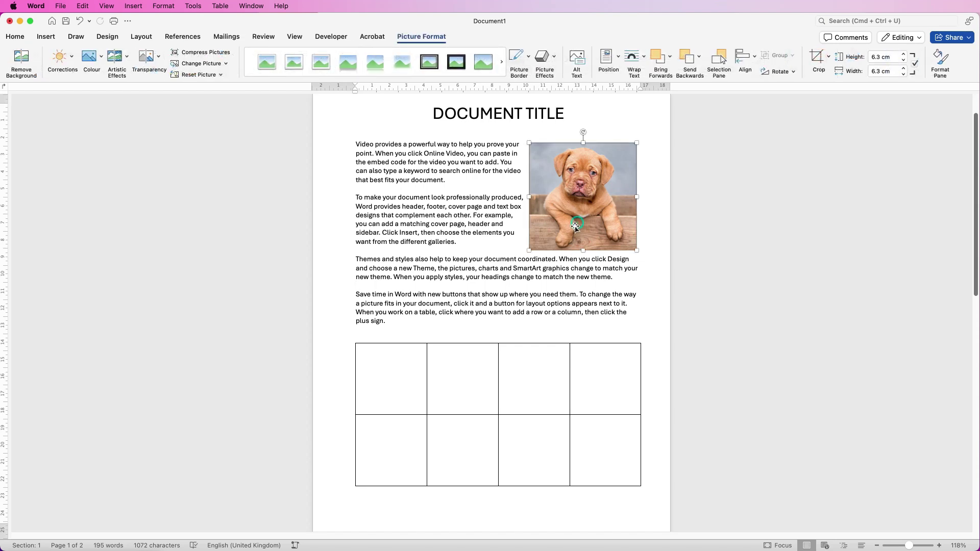
pyautogui.click(644, 57)
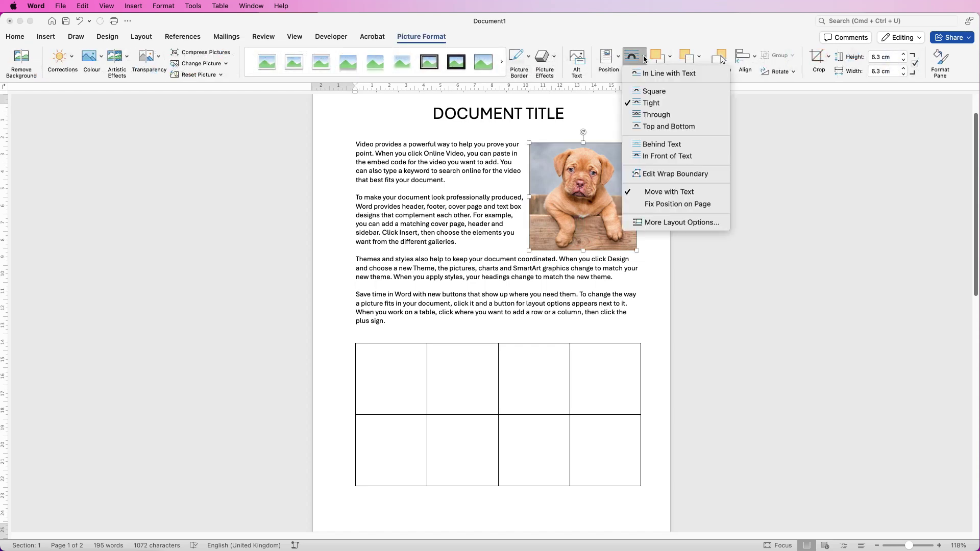
pyautogui.click(656, 223)
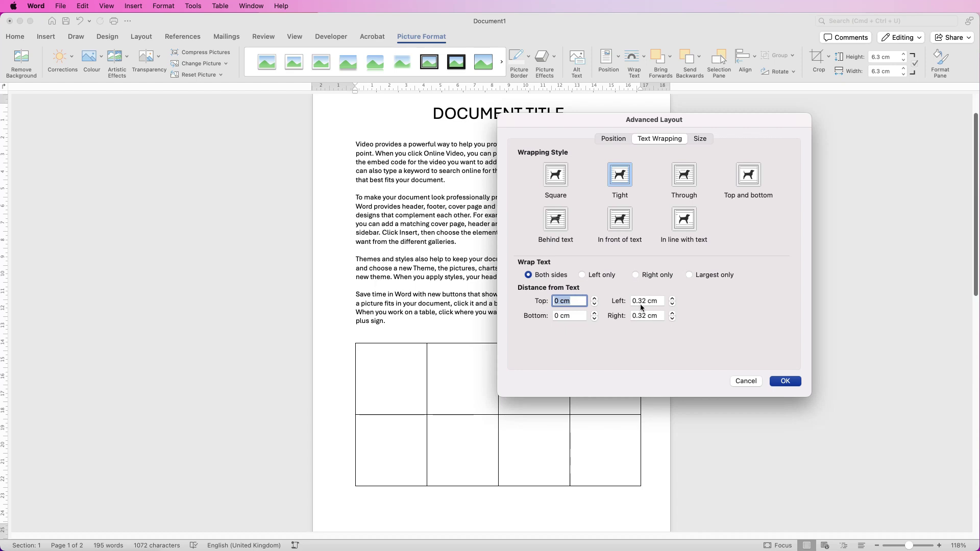
pyautogui.click(656, 301)
pyautogui.press('super+c')
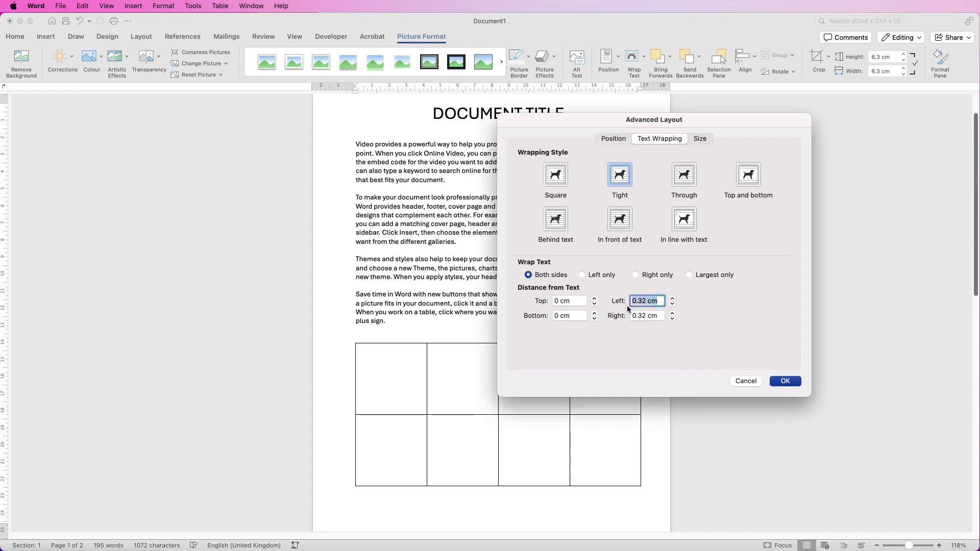
pyautogui.click(575, 301)
pyautogui.press('super+v')
pyautogui.click(557, 316)
pyautogui.press('super+v')
pyautogui.click(793, 385)
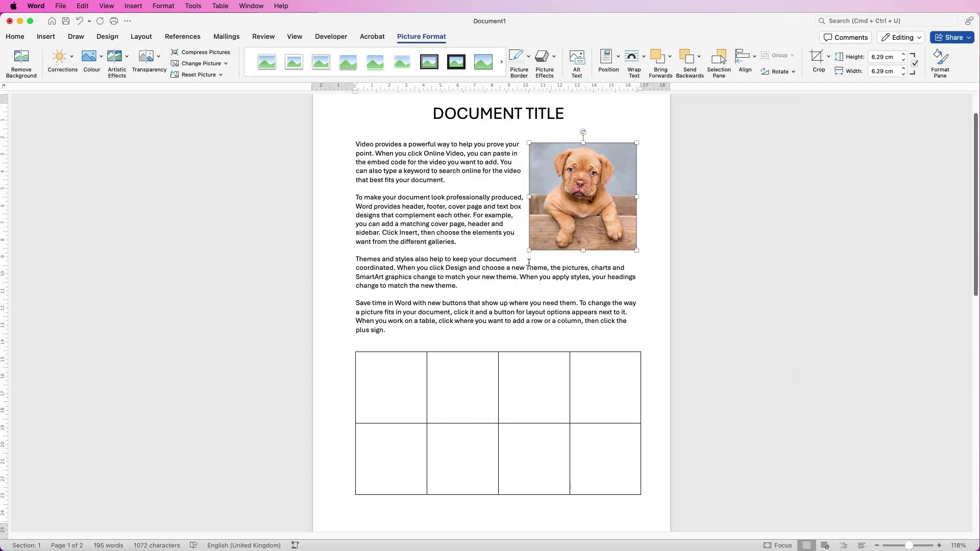
# Move the puppy picture to the page's left margin and set its distance from text to 0.5 cm on all four sides.
pyautogui.moveTo(594, 207); pyautogui.dragTo(419, 201)
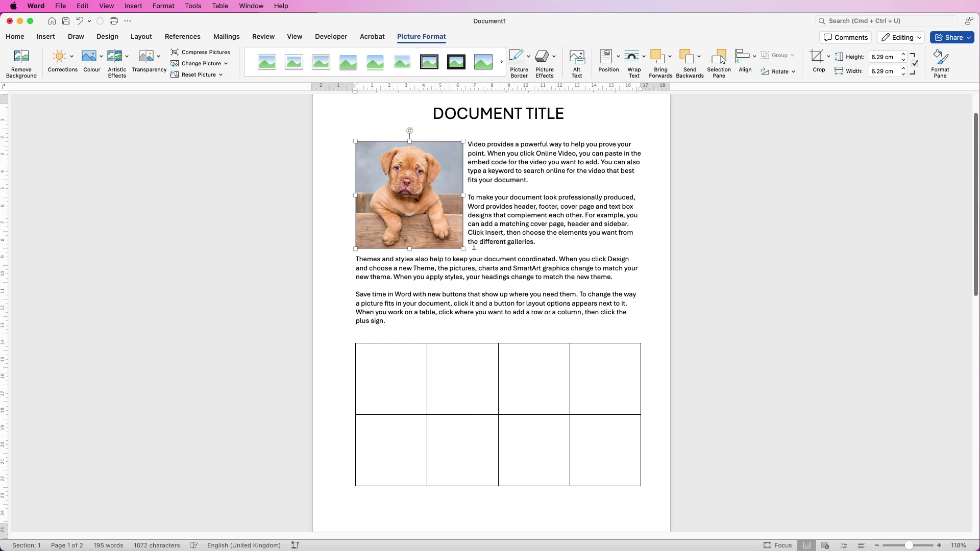
pyautogui.click(643, 57)
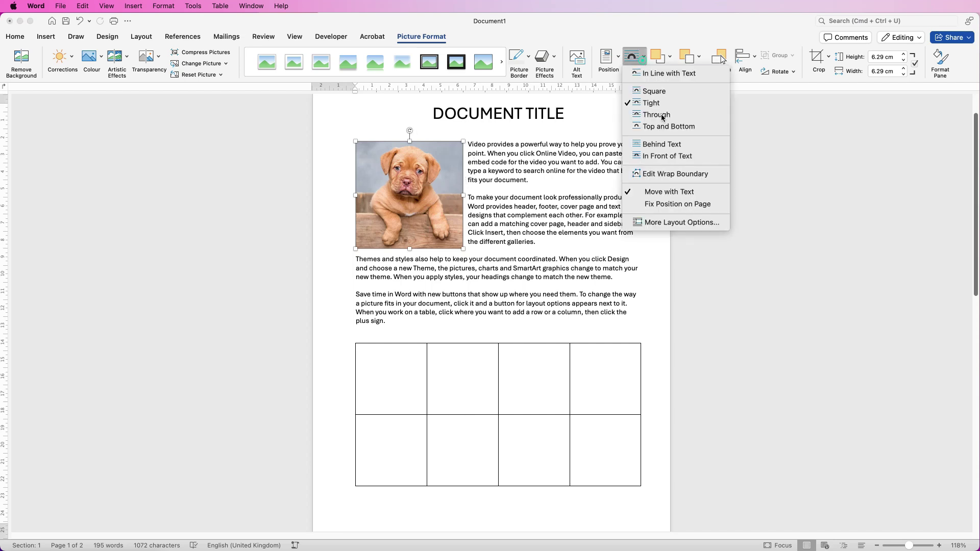
pyautogui.click(681, 227)
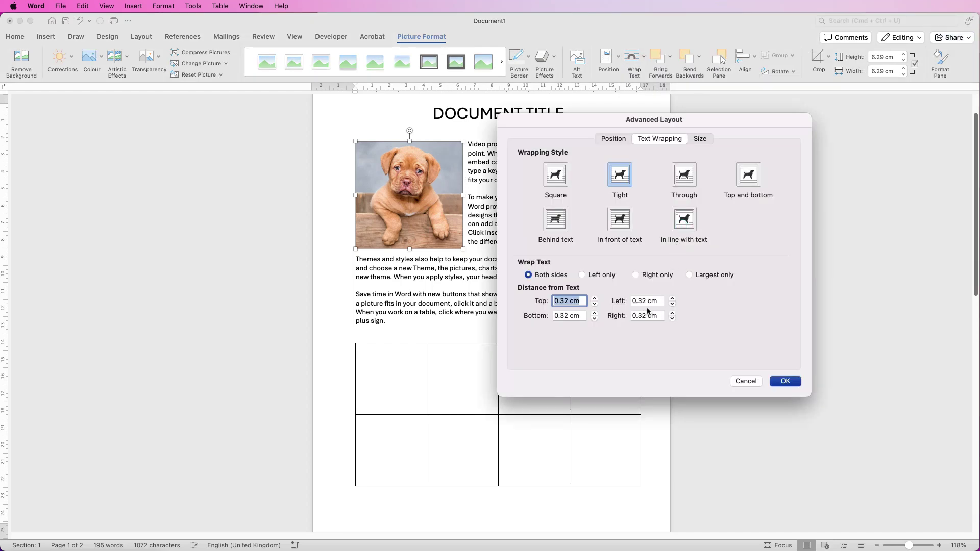
pyautogui.click(657, 301)
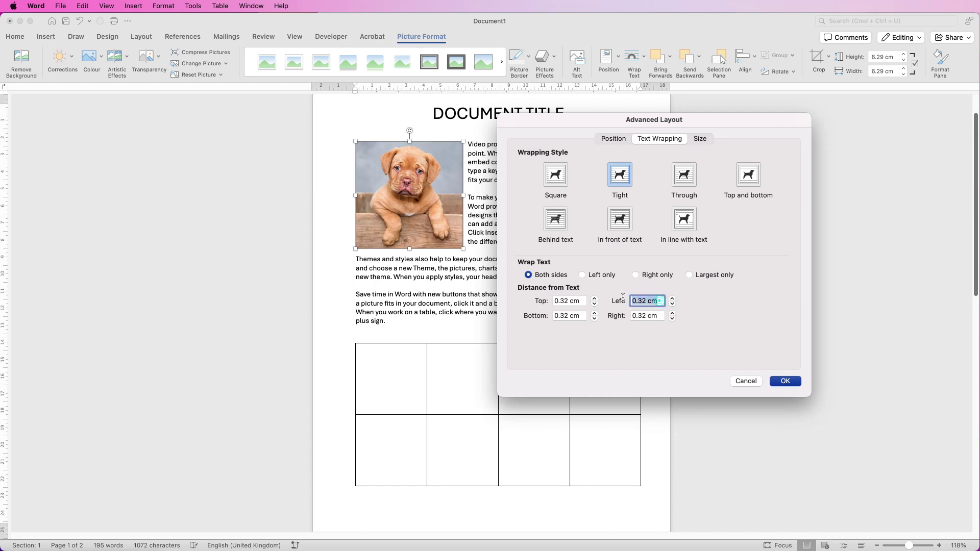
pyautogui.write('.5')
pyautogui.moveTo(641, 302); pyautogui.dragTo(631, 308)
pyautogui.click(659, 315)
pyautogui.write('.5')
pyautogui.click(554, 300)
pyautogui.write('.5')
pyautogui.click(554, 315)
pyautogui.write('.5')
pyautogui.click(772, 380)
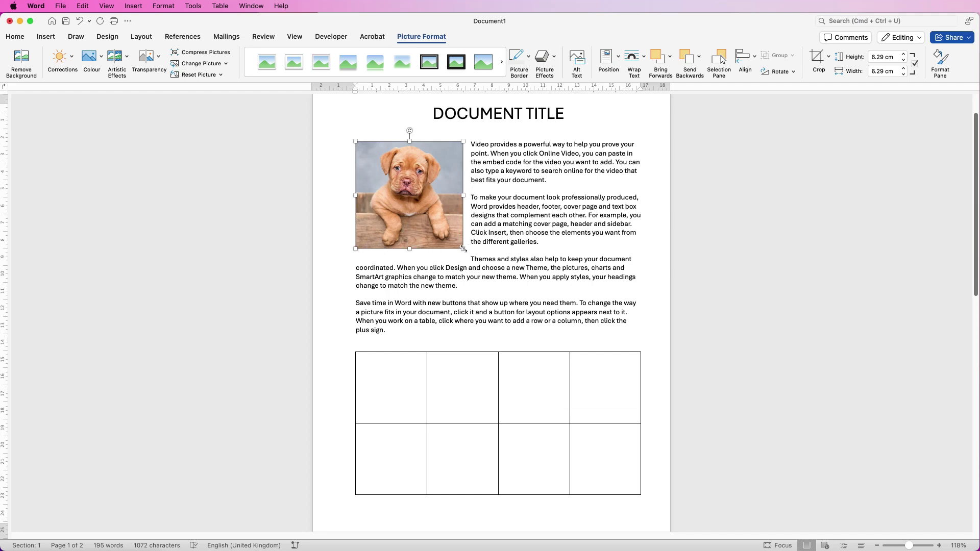
# Enlarge the puppy picture to about 8.5 cm square, place it beside the page's right margin, and undo the darkening correction.
pyautogui.moveTo(453, 243); pyautogui.dragTo(503, 288)
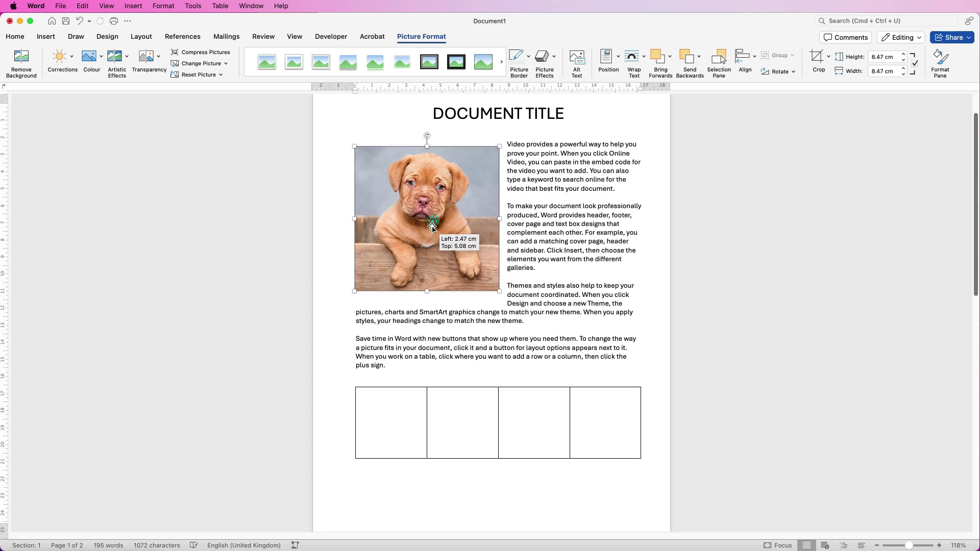
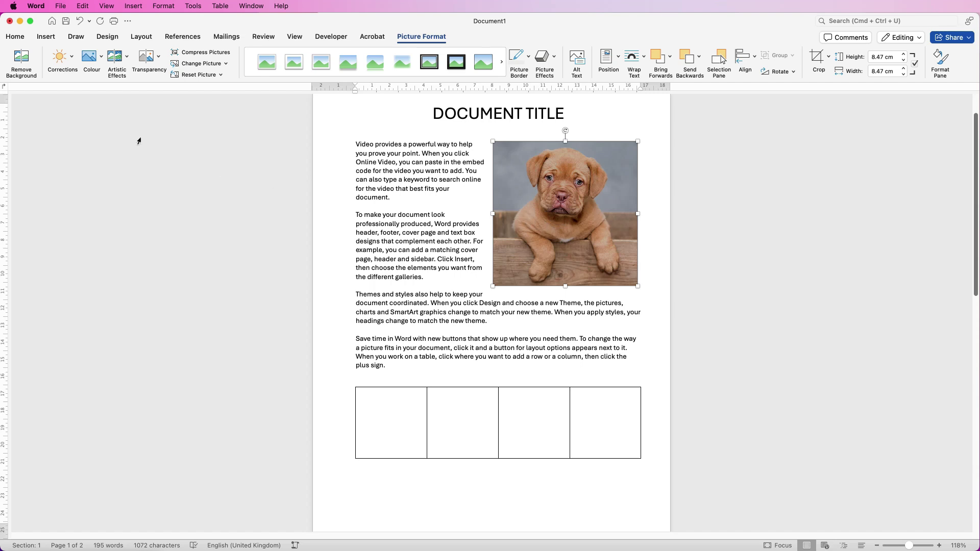
pyautogui.press('super+z')
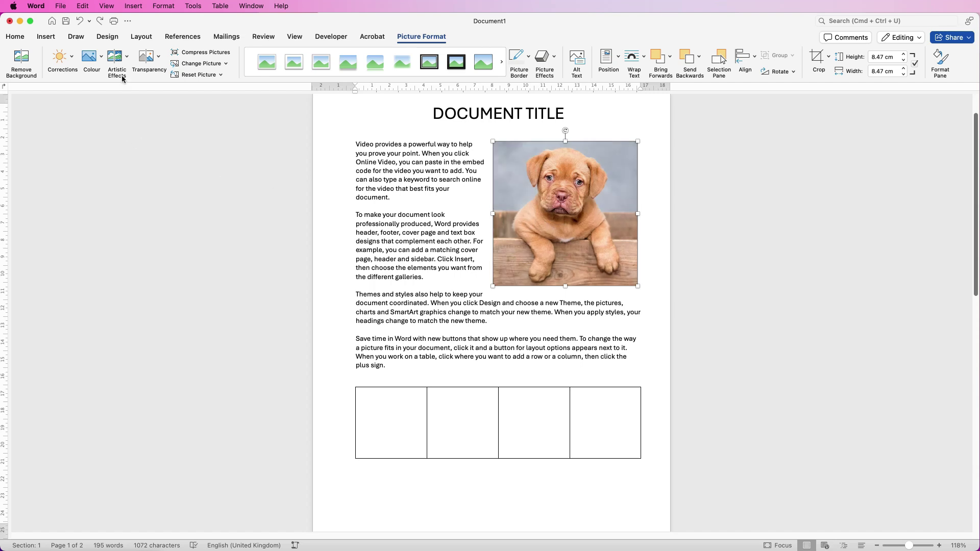
# Apply the third colour saturation preset to the puppy picture and set its colour tone to the fifth, slightly warmer preset.
pyautogui.click(104, 63)
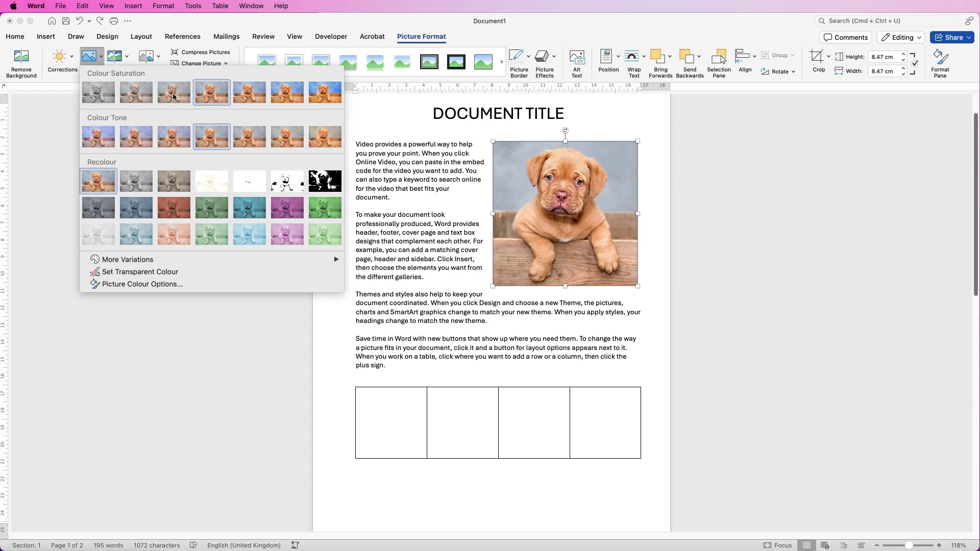
pyautogui.press('Escape')
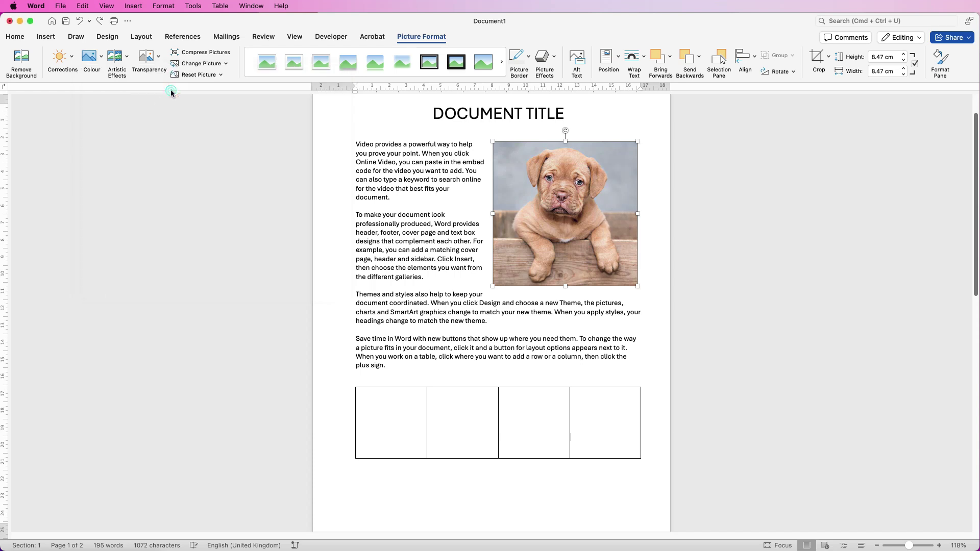
pyautogui.click(90, 57)
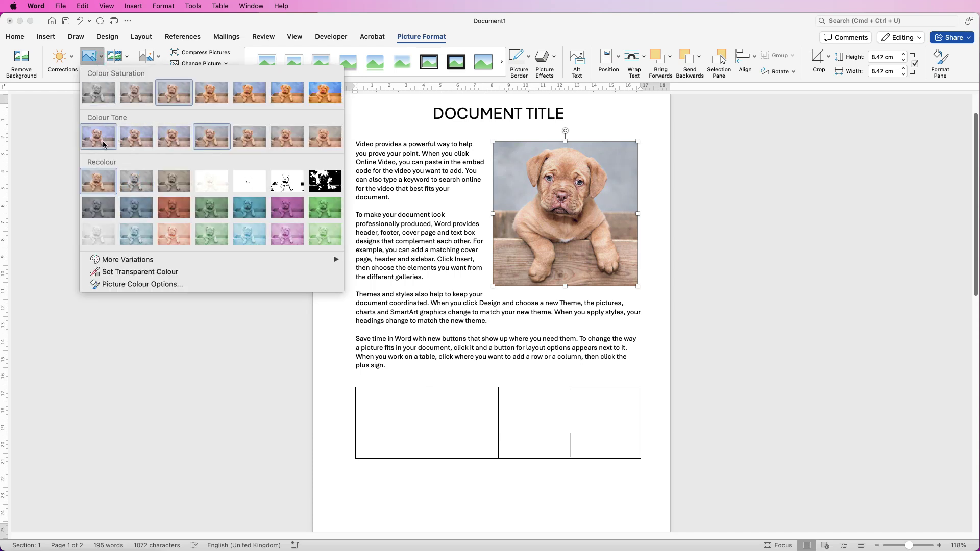
pyautogui.click(86, 141)
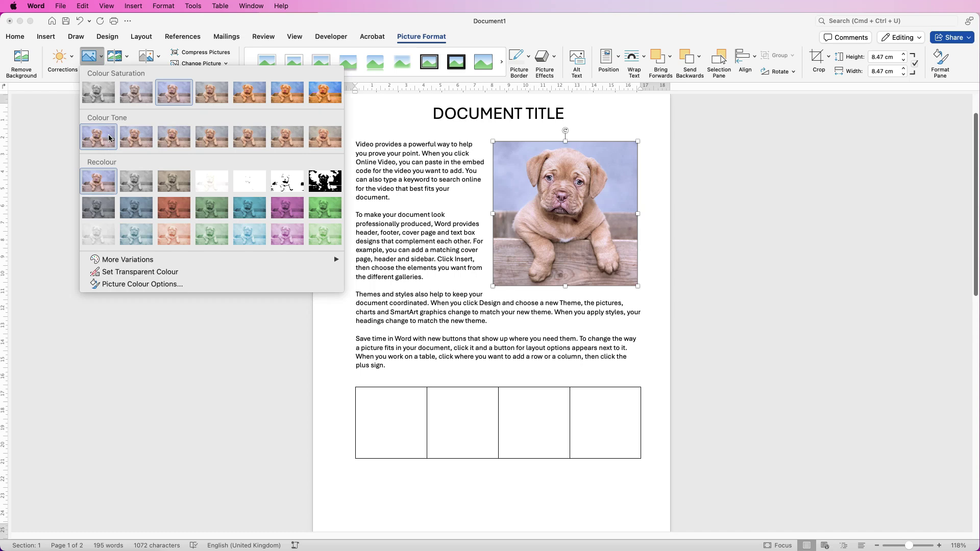
pyautogui.click(267, 139)
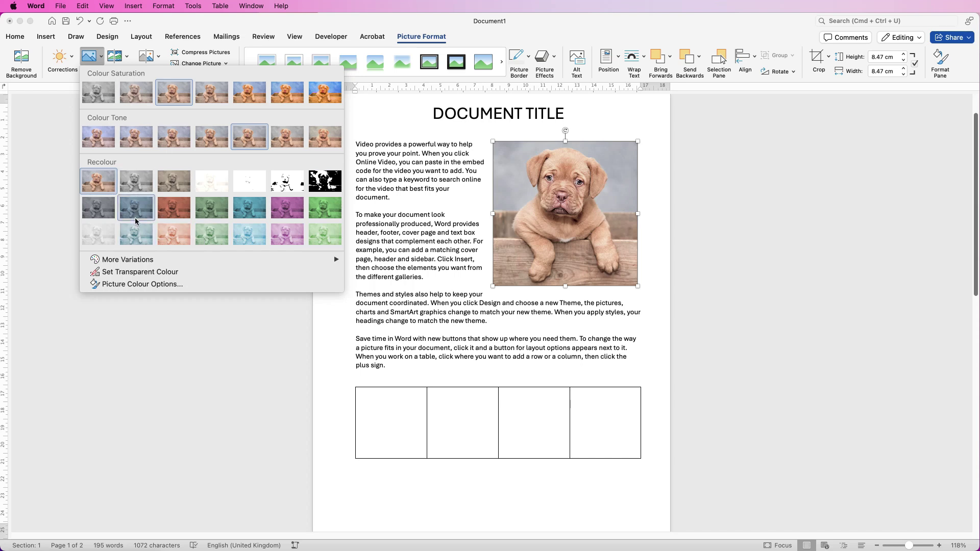
pyautogui.press('Escape')
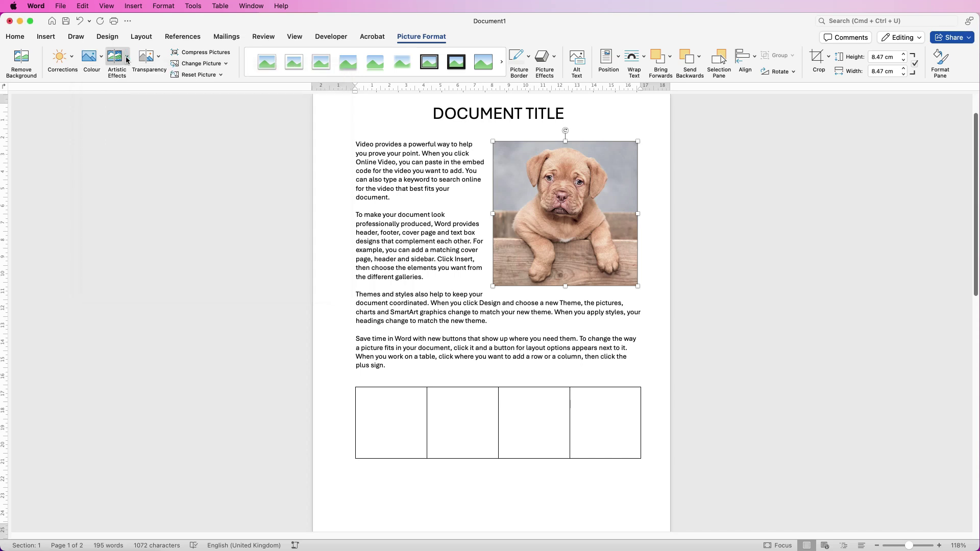
# Try a grey pencil-sketch artistic effect on the puppy picture and undo it.
pyautogui.click(127, 59)
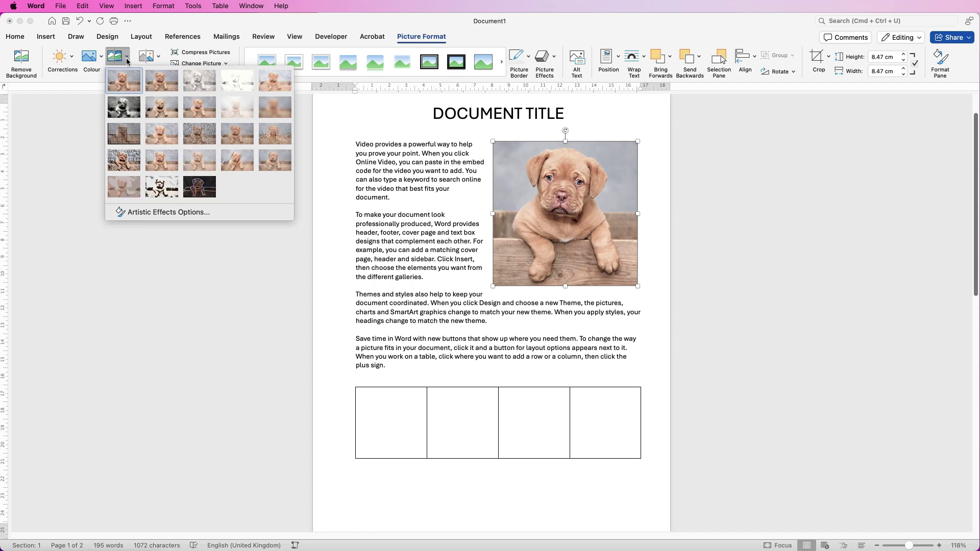
pyautogui.click(199, 81)
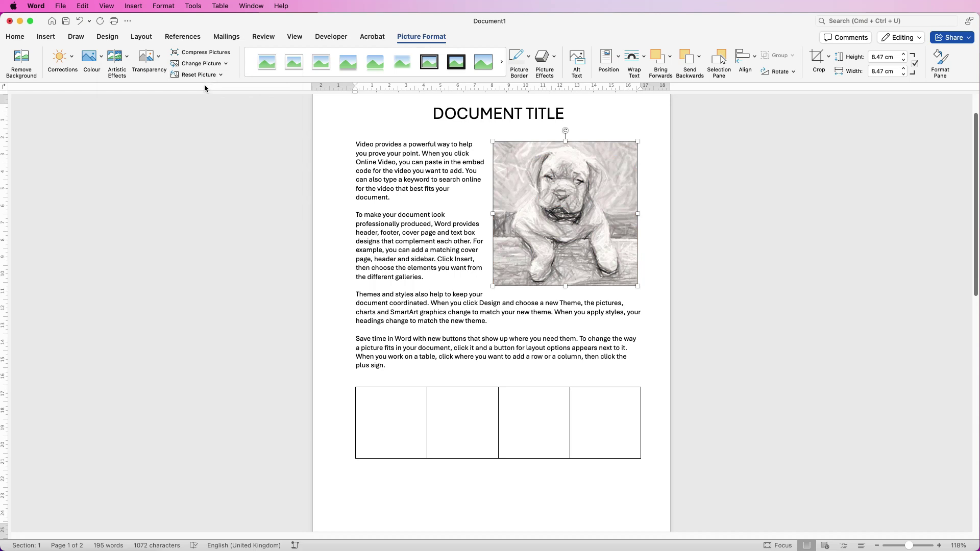
pyautogui.press('super+z')
pyautogui.click(127, 59)
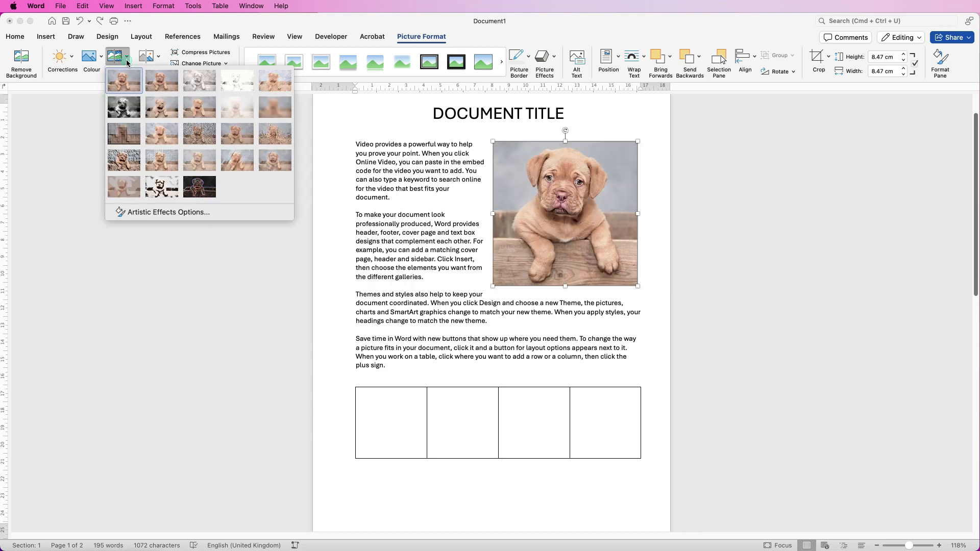
pyautogui.click(127, 60)
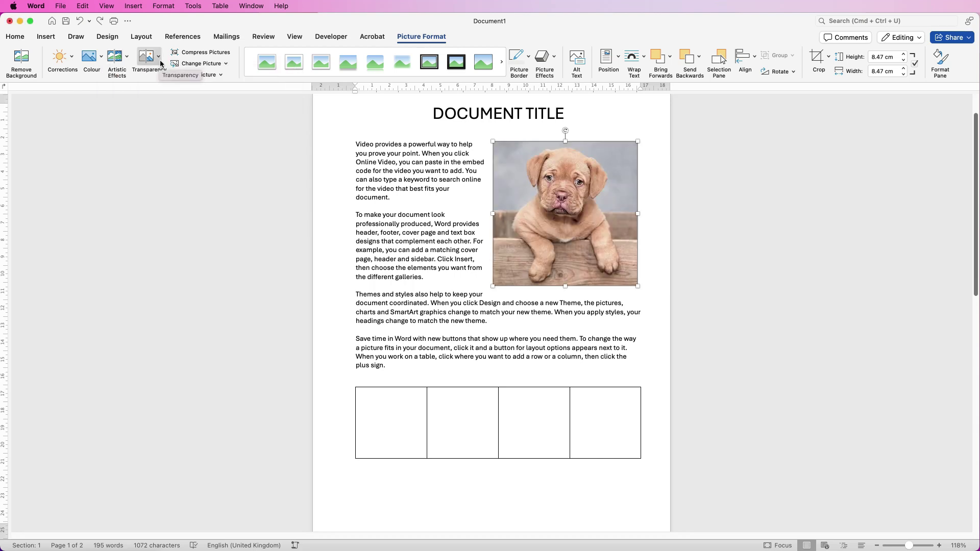
# Apply the fifth transparency preset to the puppy picture and enlarge it to about 16.5 cm square, spanning the text width.
pyautogui.click(159, 60)
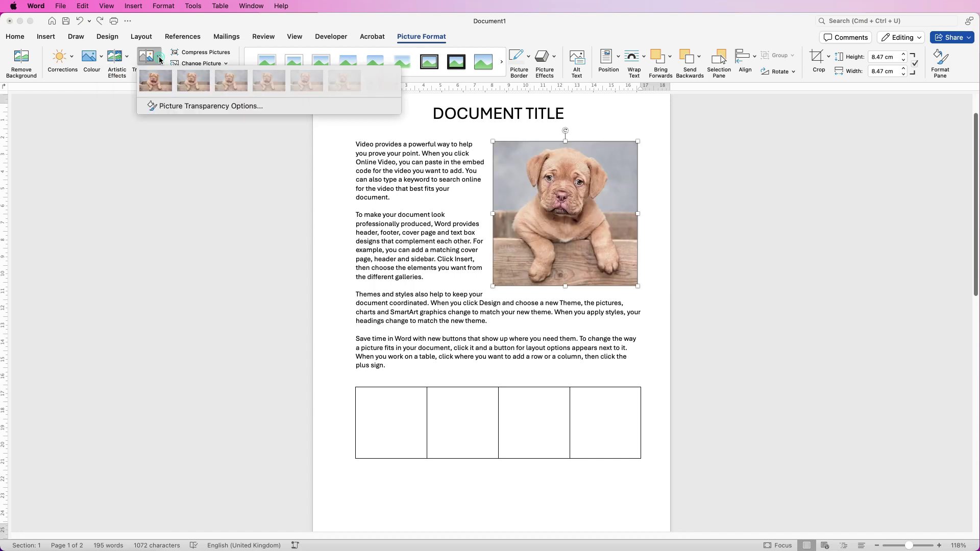
pyautogui.click(305, 81)
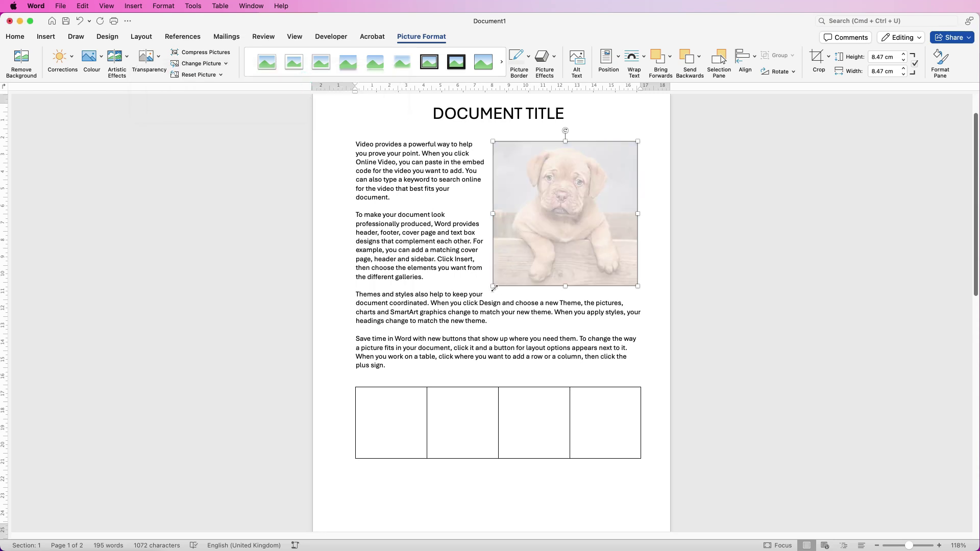
pyautogui.moveTo(491, 287); pyautogui.dragTo(355, 363)
# Place the enlarged, faded puppy picture behind the text and table, and deselect it.
pyautogui.click(644, 60)
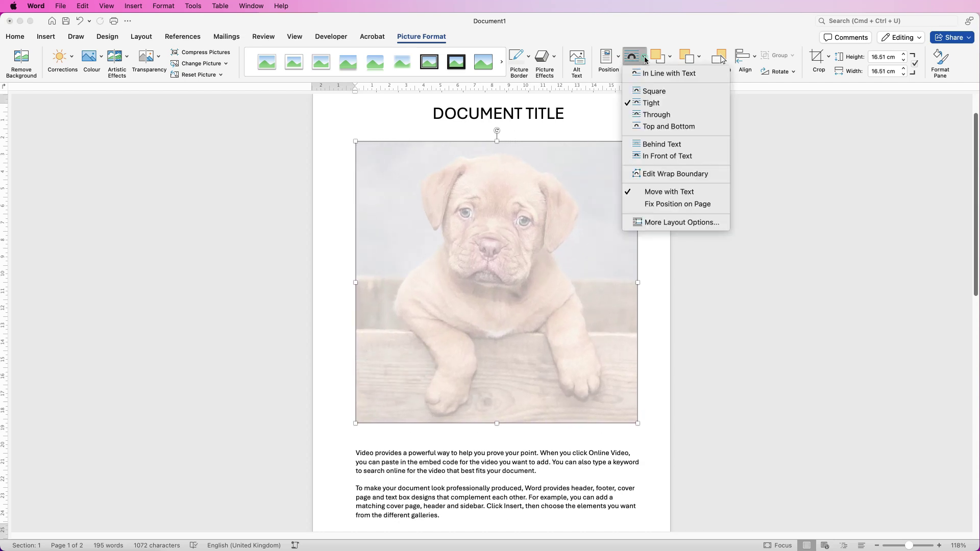
pyautogui.click(649, 144)
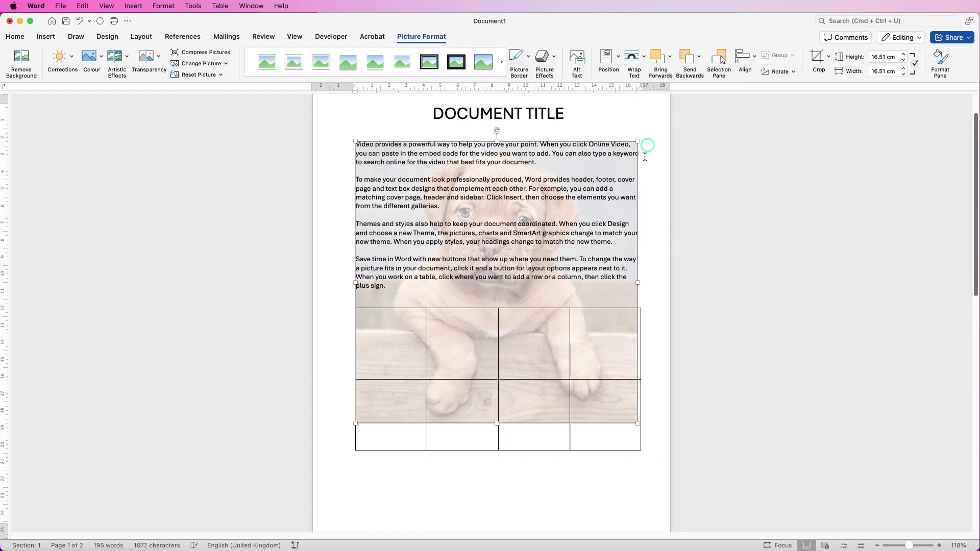
pyautogui.click(650, 193)
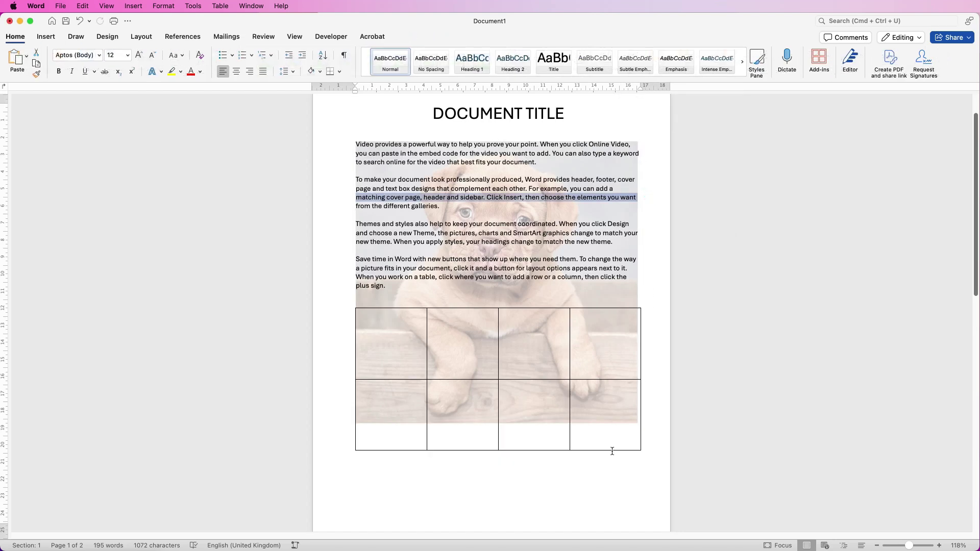
pyautogui.click(582, 486)
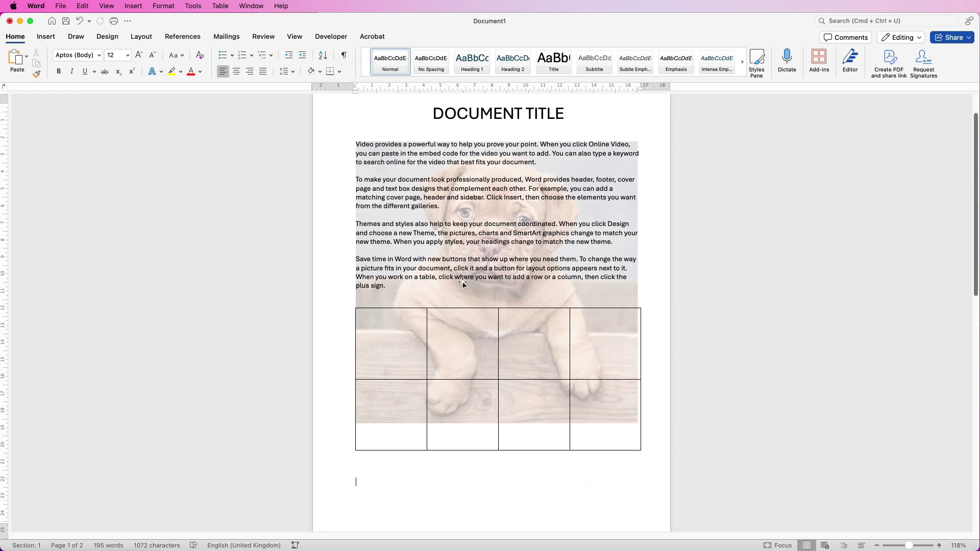
# Undo the Behind Text wrapping and shrink the puppy picture to about 5.4 cm square beside the page's right margin.
pyautogui.press('super+z')
pyautogui.click(485, 265)
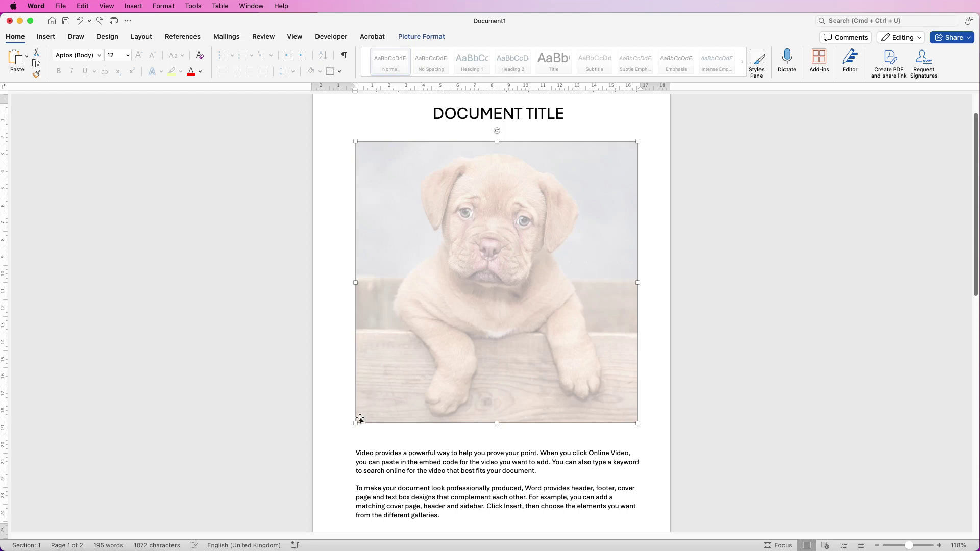
pyautogui.moveTo(356, 423); pyautogui.dragTo(545, 234)
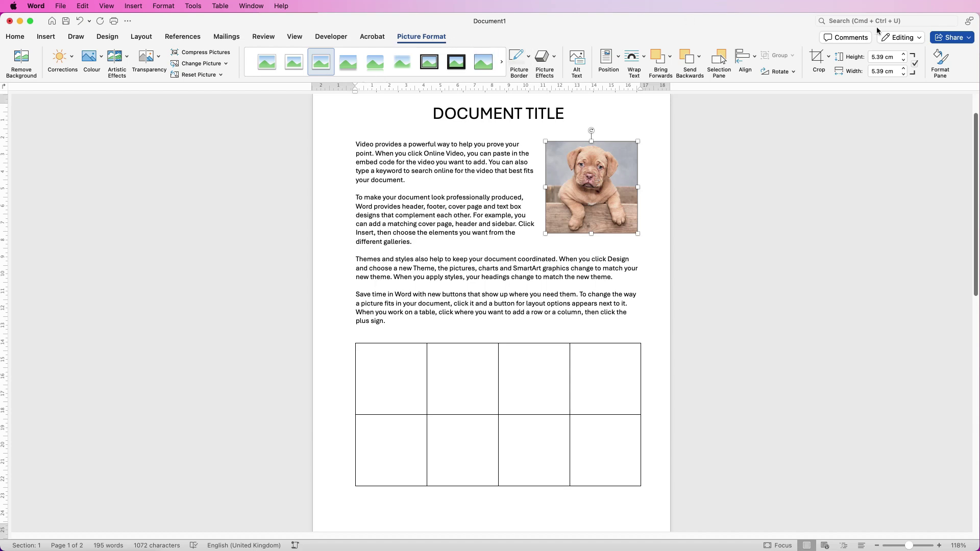
# Give the puppy picture a solid gold outline 10 pt wide.
pyautogui.click(940, 60)
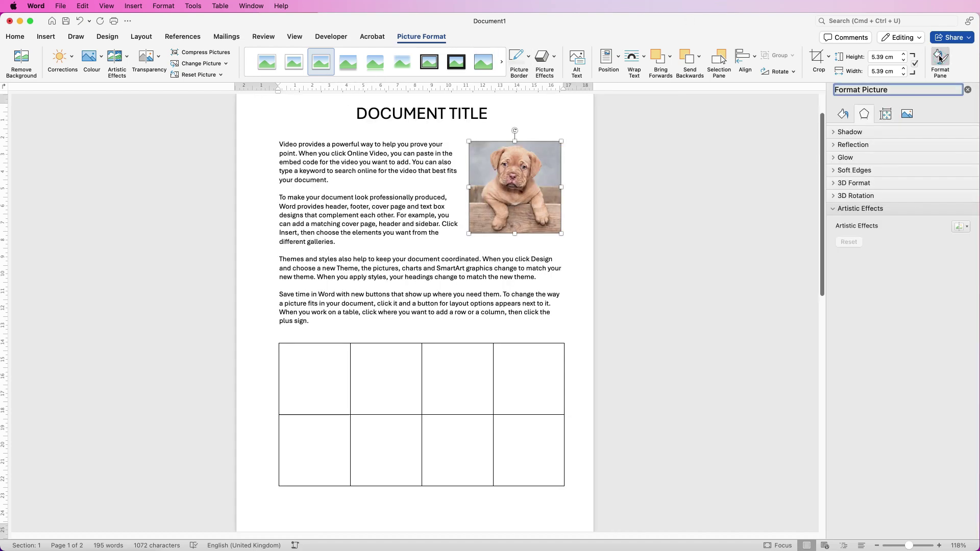
pyautogui.click(843, 114)
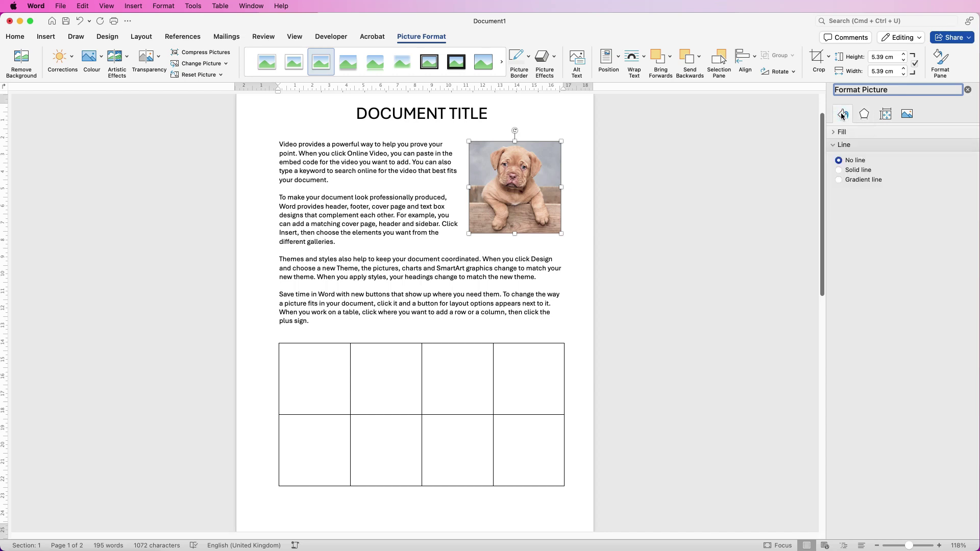
pyautogui.click(839, 170)
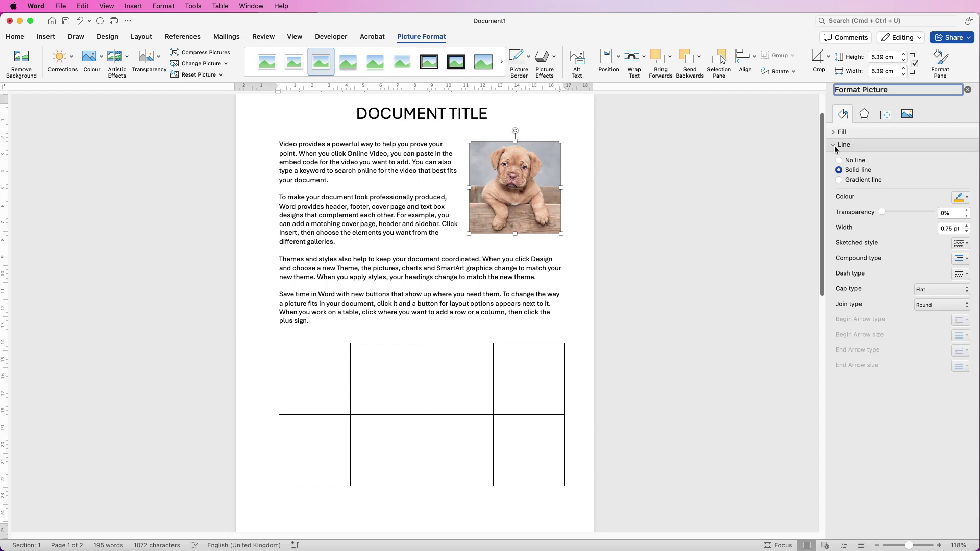
pyautogui.click(967, 198)
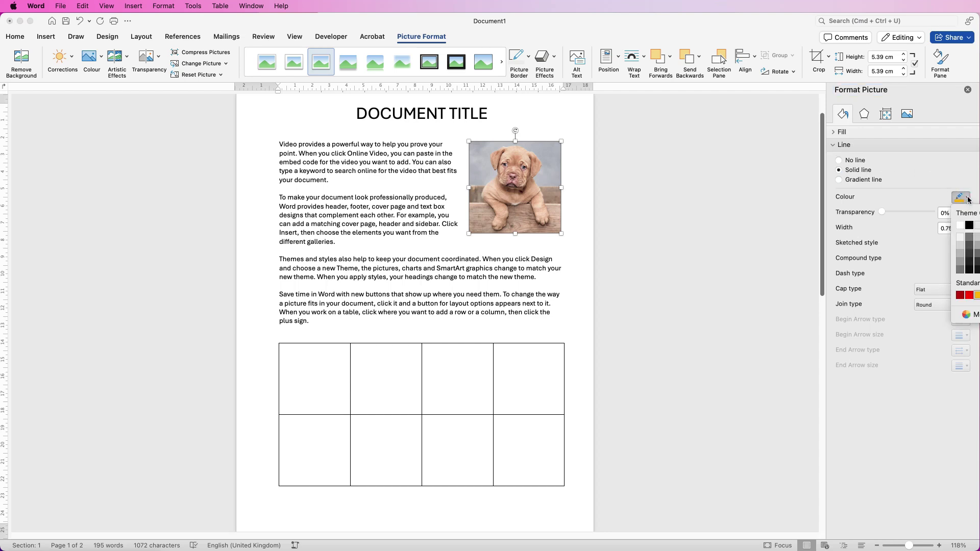
pyautogui.click(968, 200)
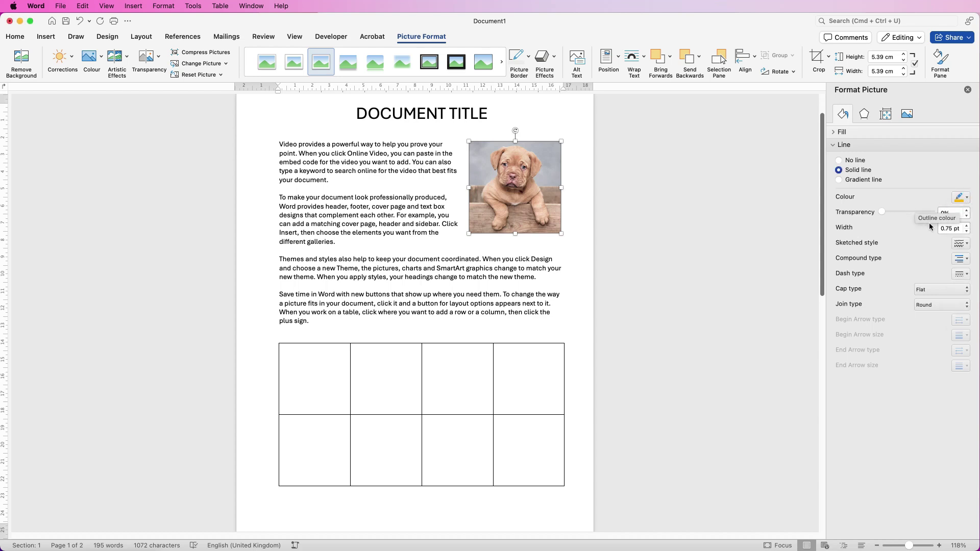
pyautogui.click(960, 228)
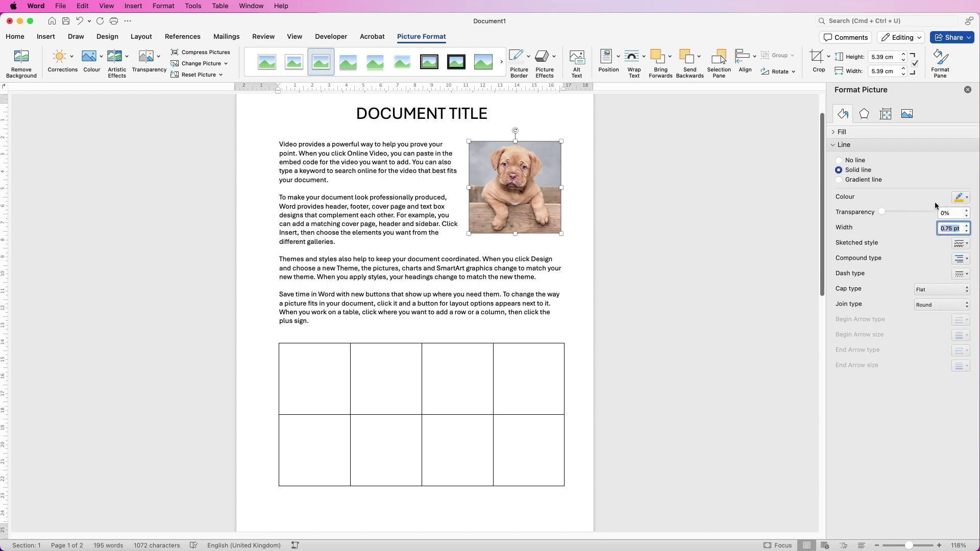
pyautogui.write('10')
pyautogui.press('Return')
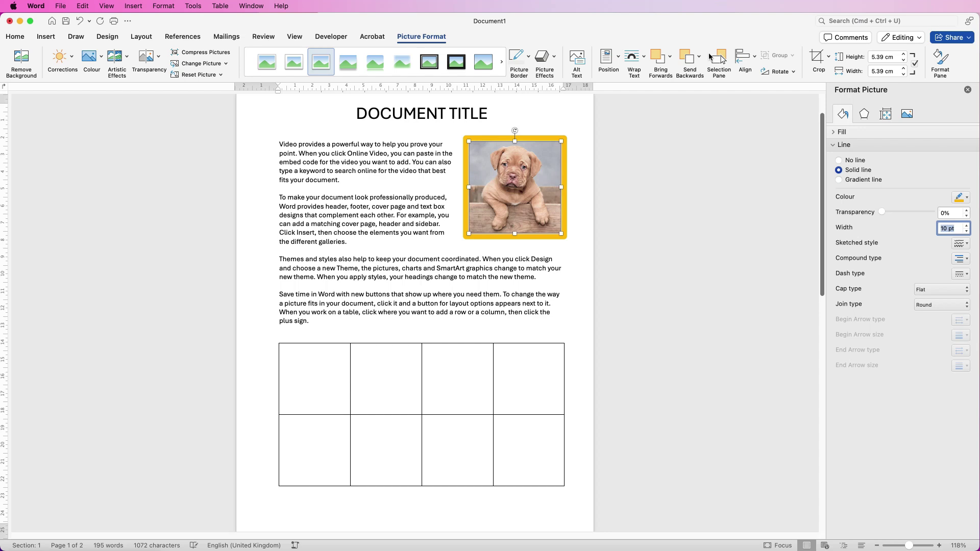
# Set the puppy picture's outline join type to Miter and nudge the picture so its border lines up with the page margin.
pyautogui.click(928, 309)
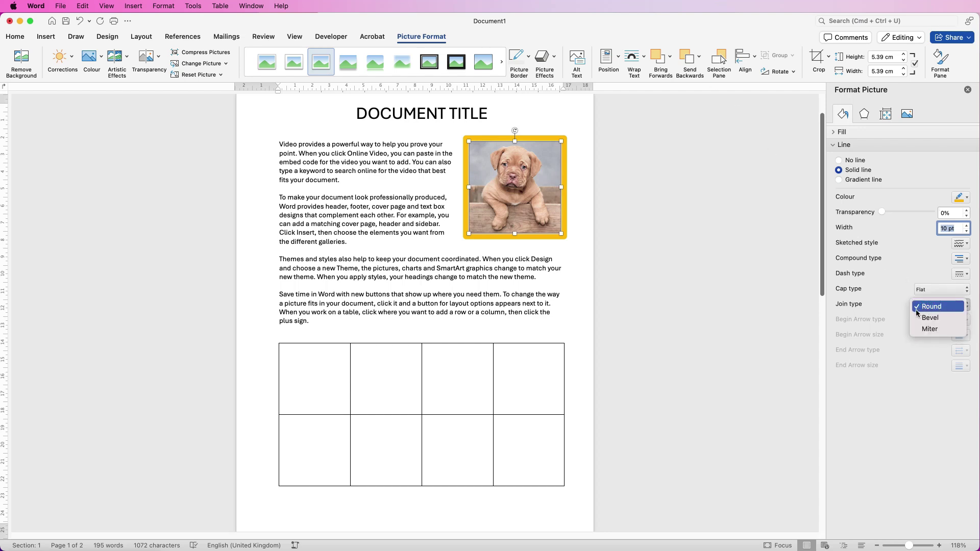
pyautogui.click(927, 330)
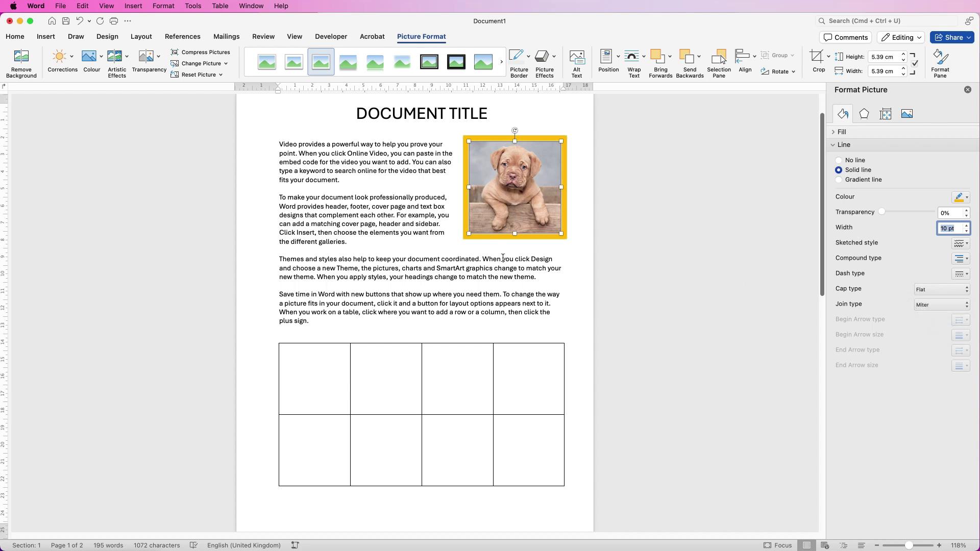
pyautogui.moveTo(518, 194); pyautogui.dragTo(515, 204)
pyautogui.click(533, 306)
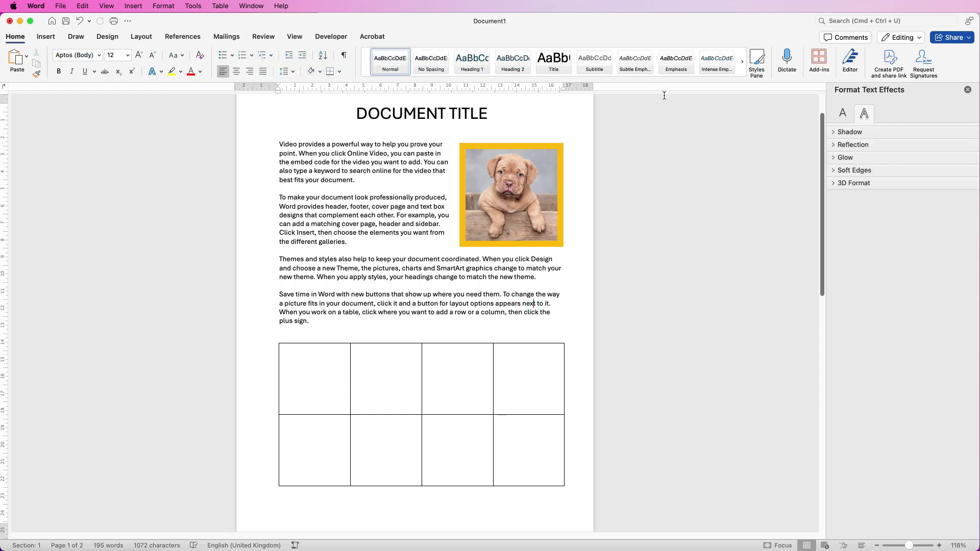
# Add an outer bottom-right shadow to the puppy picture with a 30° angle and 6 pt distance, and close the formatting pane.
pyautogui.click(515, 186)
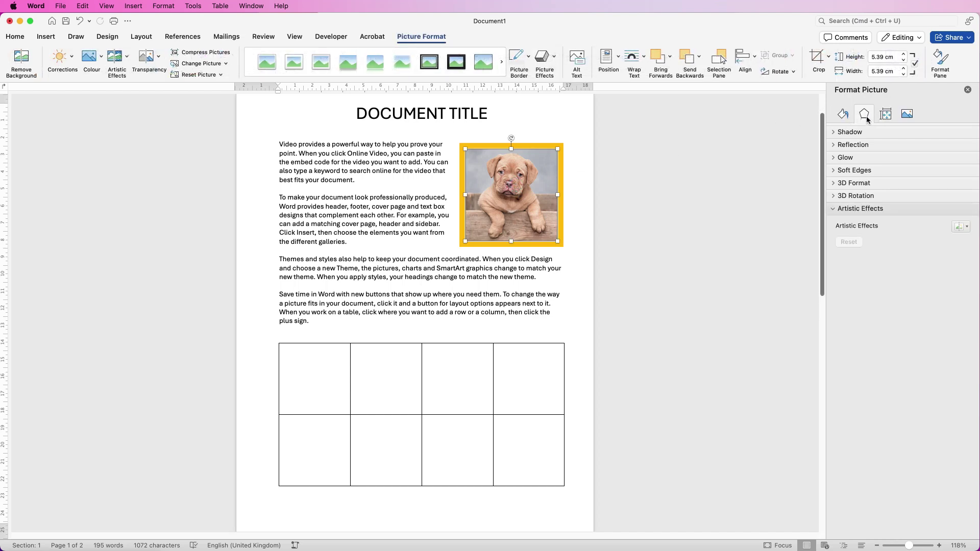
pyautogui.click(835, 133)
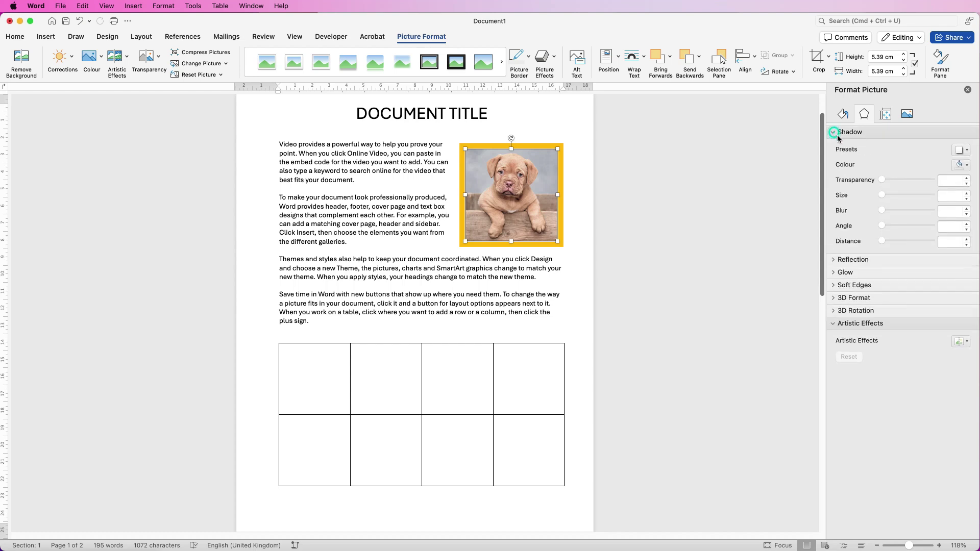
pyautogui.click(965, 151)
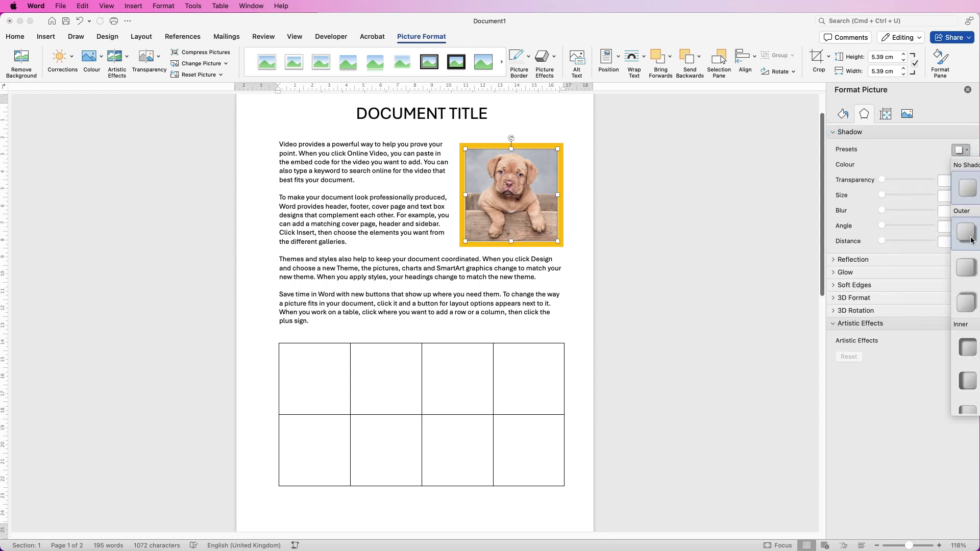
pyautogui.click(972, 237)
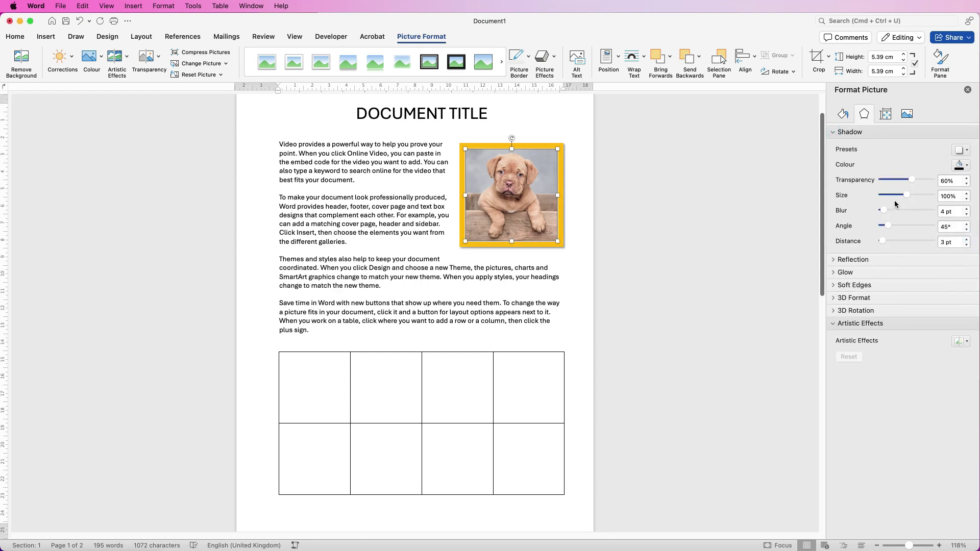
pyautogui.moveTo(887, 226); pyautogui.dragTo(881, 239)
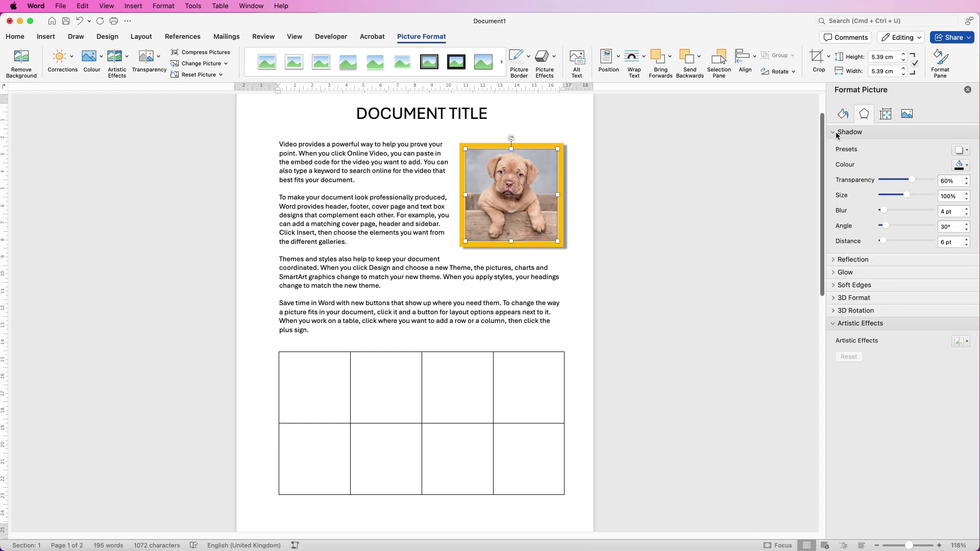
pyautogui.click(909, 113)
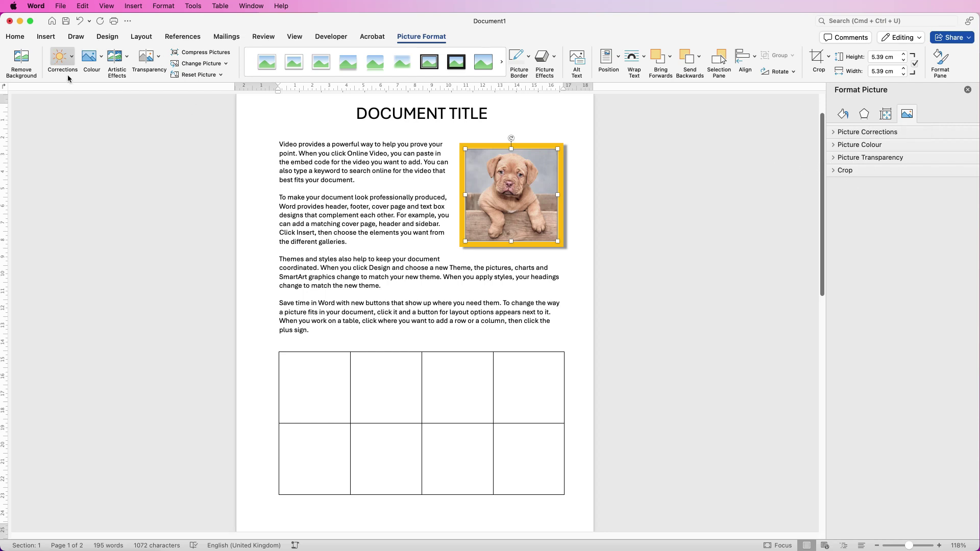
pyautogui.click(940, 61)
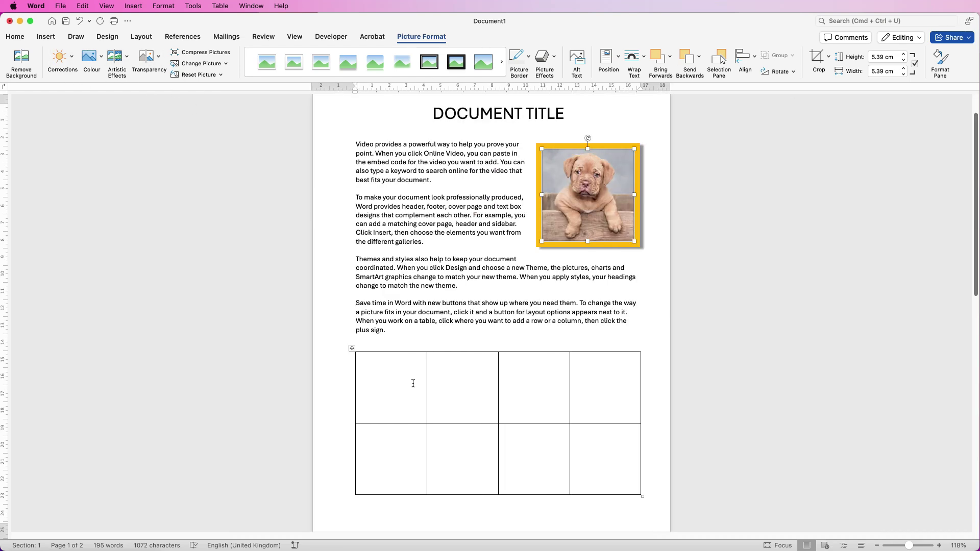
# Set the whole table below the text to Fixed Column Width.
pyautogui.click(412, 384)
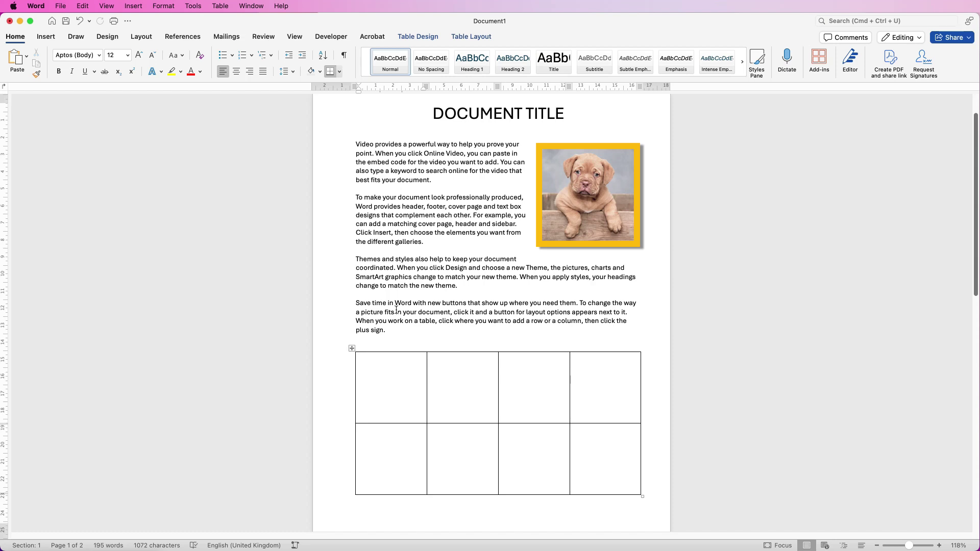
pyautogui.click(353, 349)
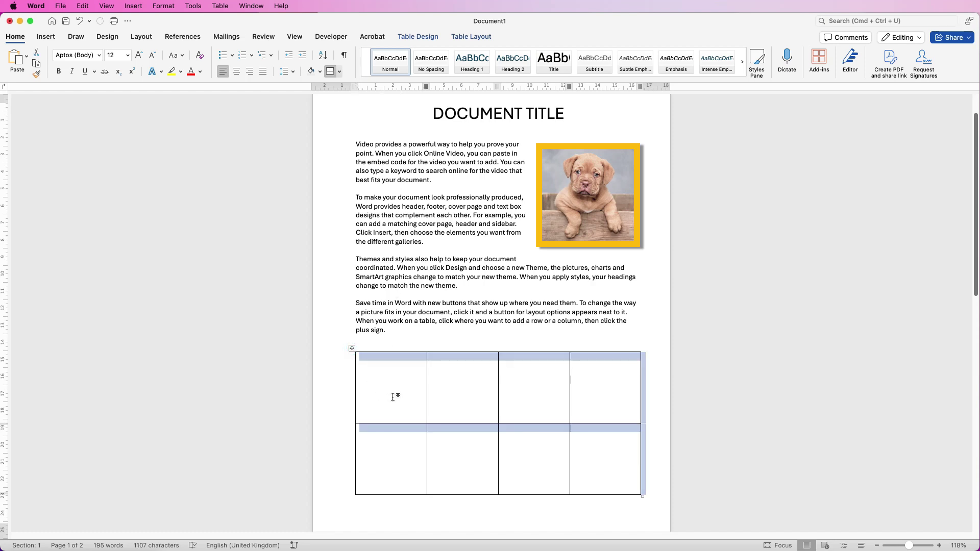
pyautogui.click(462, 36)
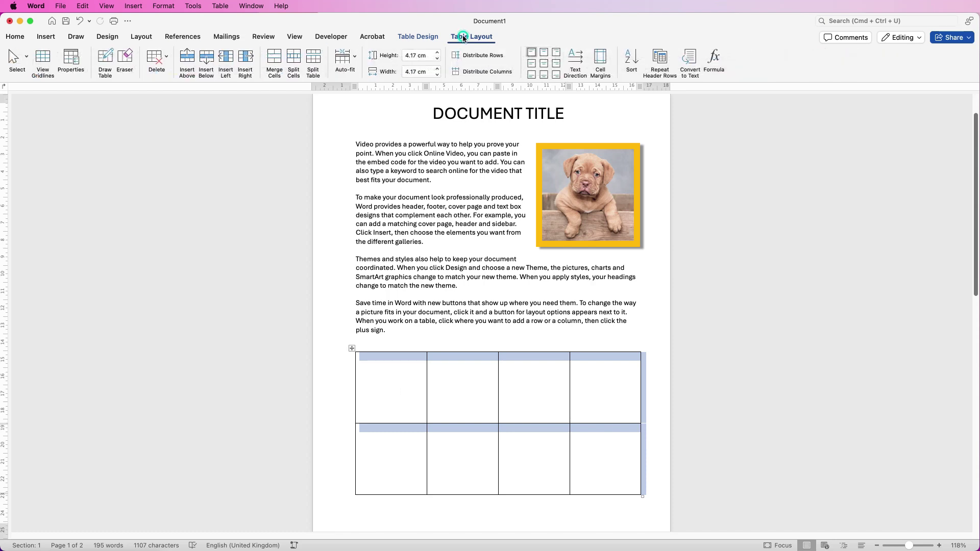
pyautogui.click(355, 59)
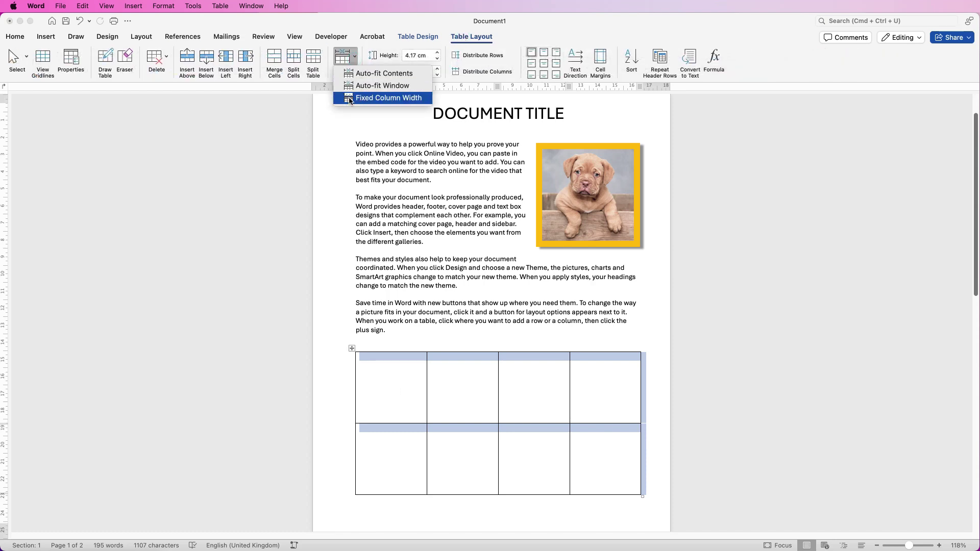
pyautogui.click(382, 98)
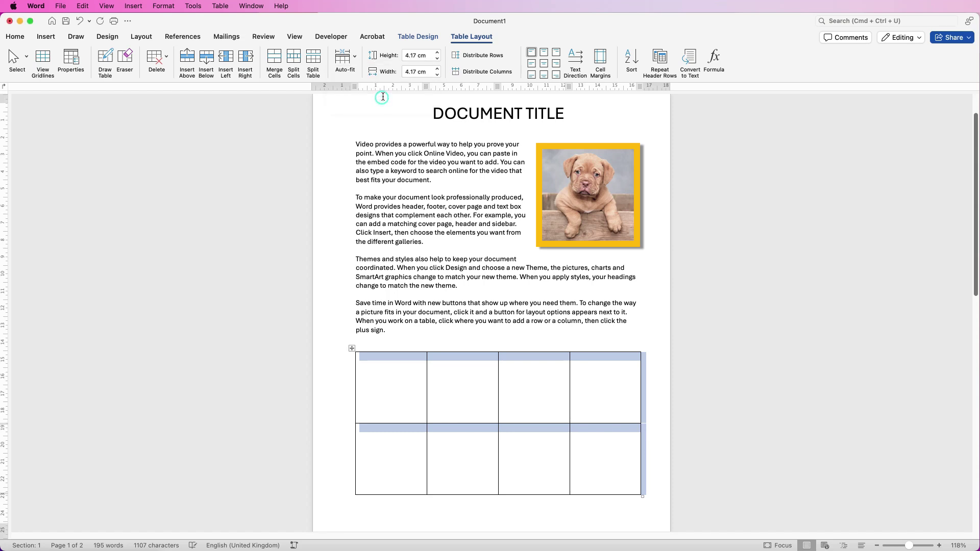
# Set the height of both table rows to exactly 4.17 cm and deselect the table.
pyautogui.rightClick(402, 363)
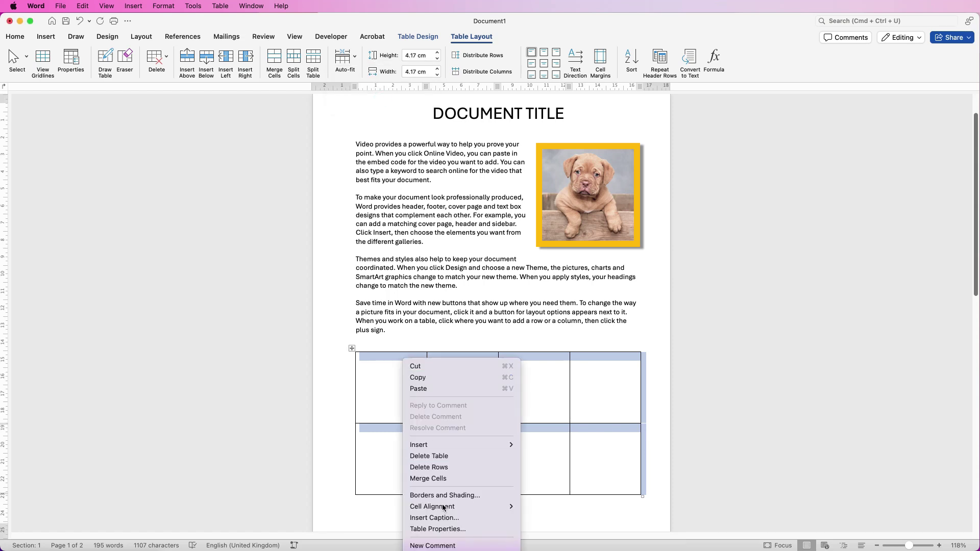
pyautogui.click(438, 529)
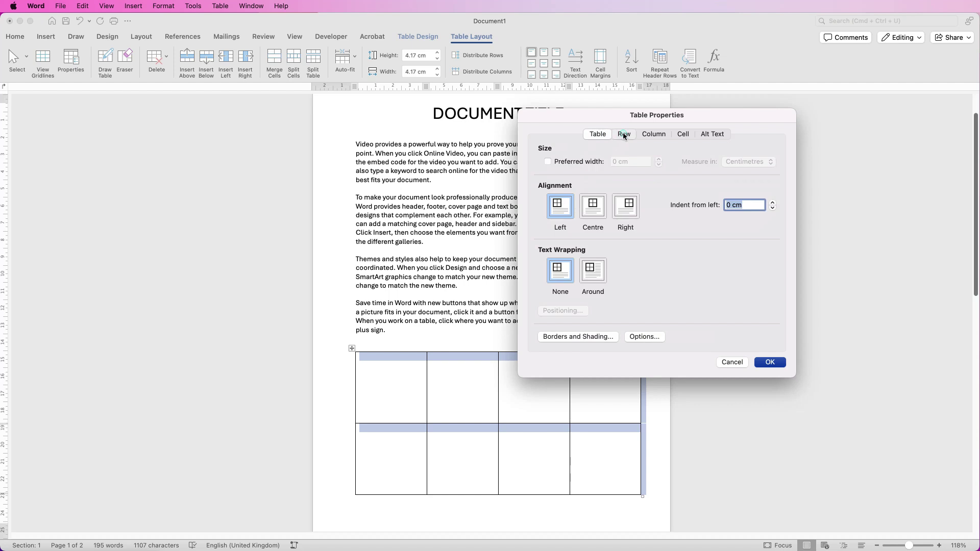
pyautogui.click(622, 135)
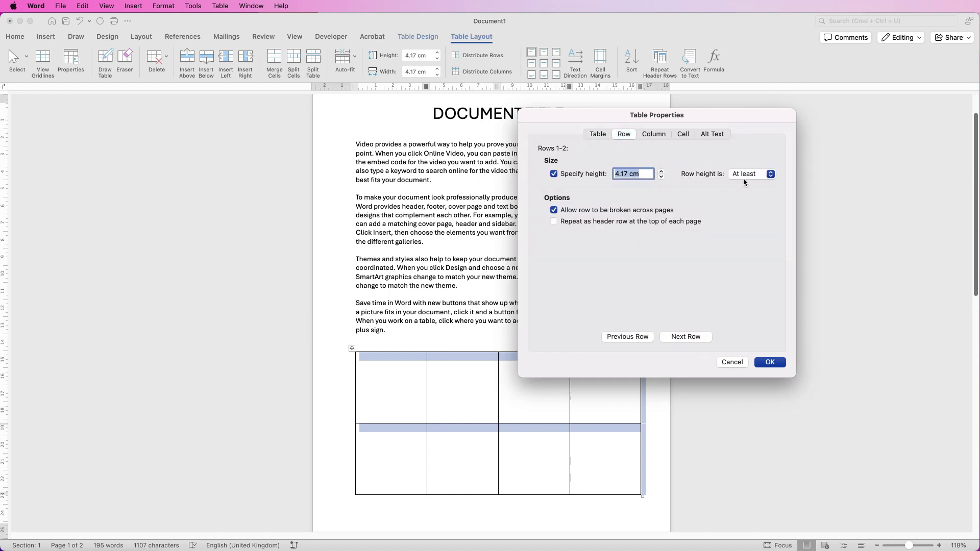
pyautogui.click(770, 174)
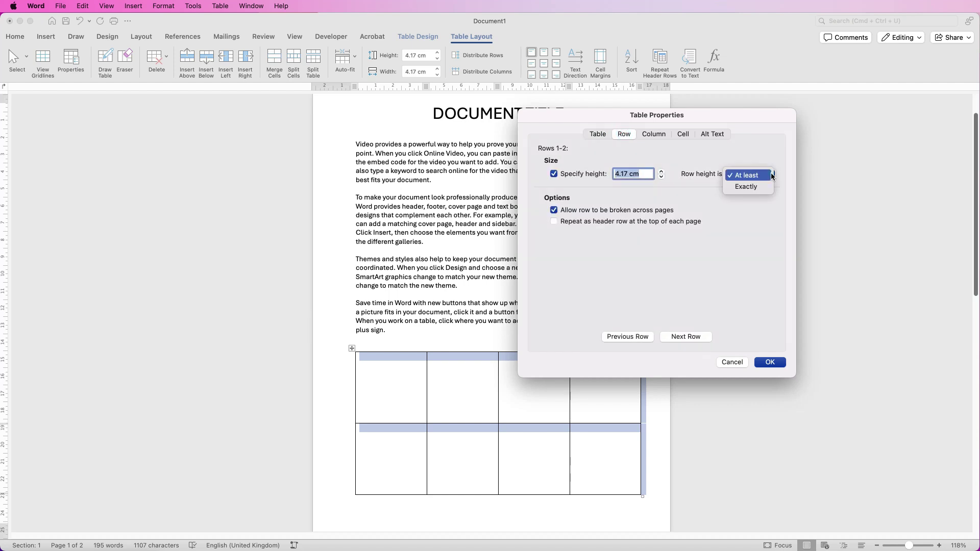
pyautogui.click(743, 188)
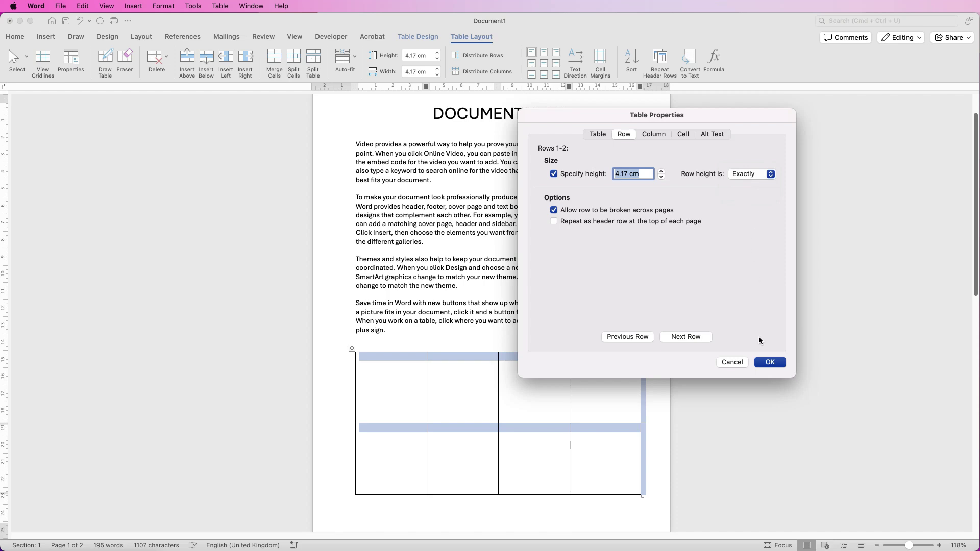
pyautogui.click(769, 363)
pyautogui.click(686, 352)
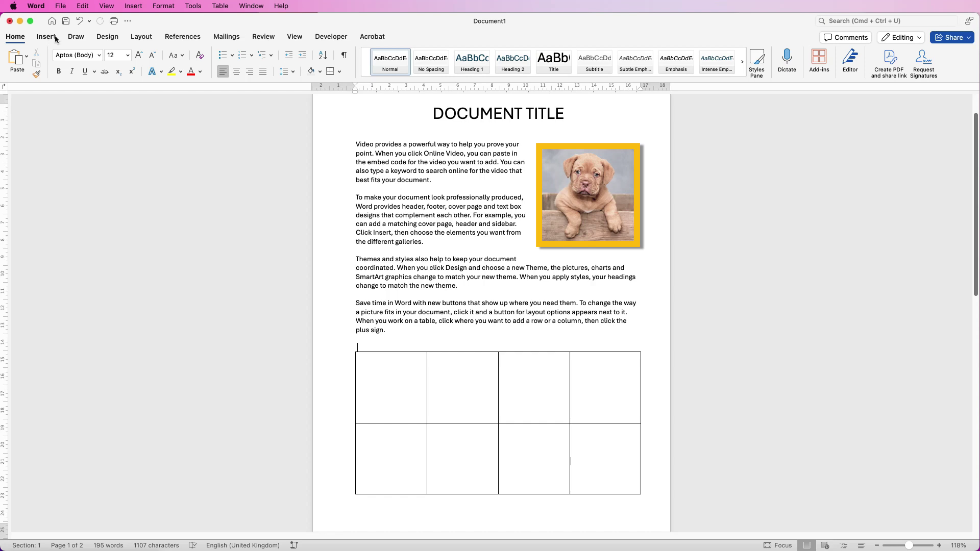
# Switch to Finder's Square images folder and fill the table's first row with the three cactus-named and pexels images plus Picture 1.jpg, in folder order.
pyautogui.press('super+Tab')
pyautogui.moveTo(426, 408); pyautogui.dragTo(582, 304)
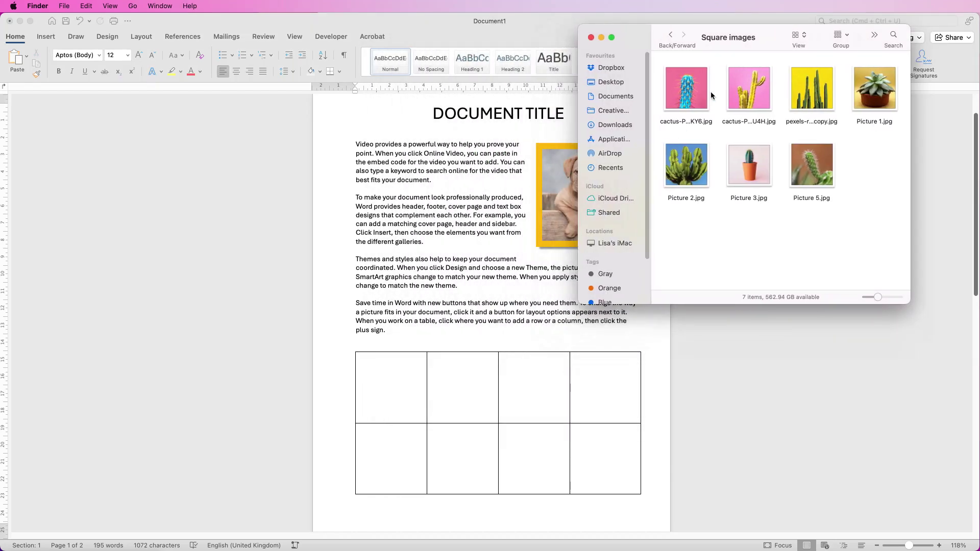
pyautogui.moveTo(689, 89); pyautogui.dragTo(435, 393)
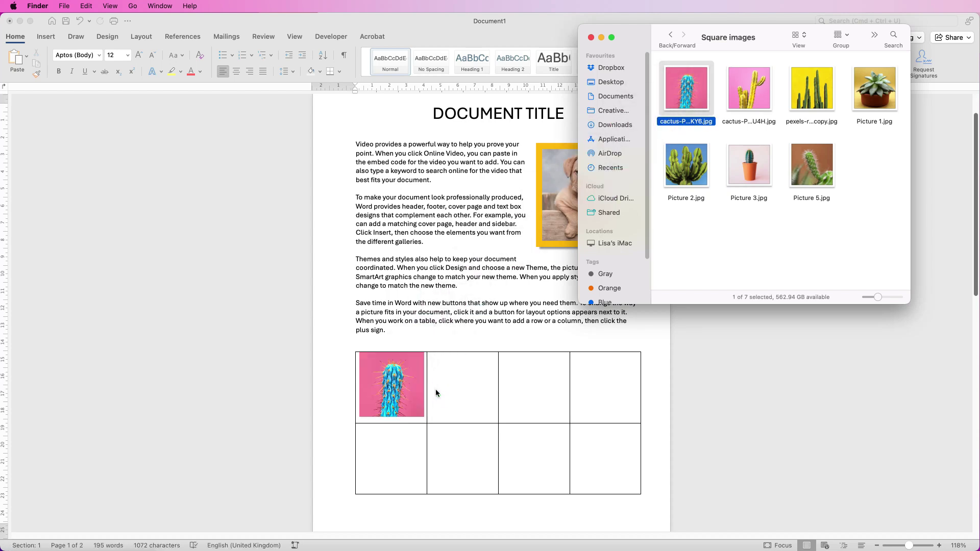
pyautogui.moveTo(748, 89); pyautogui.dragTo(466, 389)
pyautogui.click(807, 94)
pyautogui.moveTo(807, 94); pyautogui.dragTo(537, 376)
pyautogui.moveTo(872, 91); pyautogui.dragTo(607, 386)
# Fill the table's second row with Picture 2.jpg, Picture 3.jpg, Picture 5.jpg and the blue cactus on pink image.
pyautogui.moveTo(694, 164); pyautogui.dragTo(408, 452)
pyautogui.moveTo(748, 161); pyautogui.dragTo(463, 452)
pyautogui.moveTo(819, 167); pyautogui.dragTo(533, 455)
pyautogui.moveTo(685, 89); pyautogui.dragTo(622, 449)
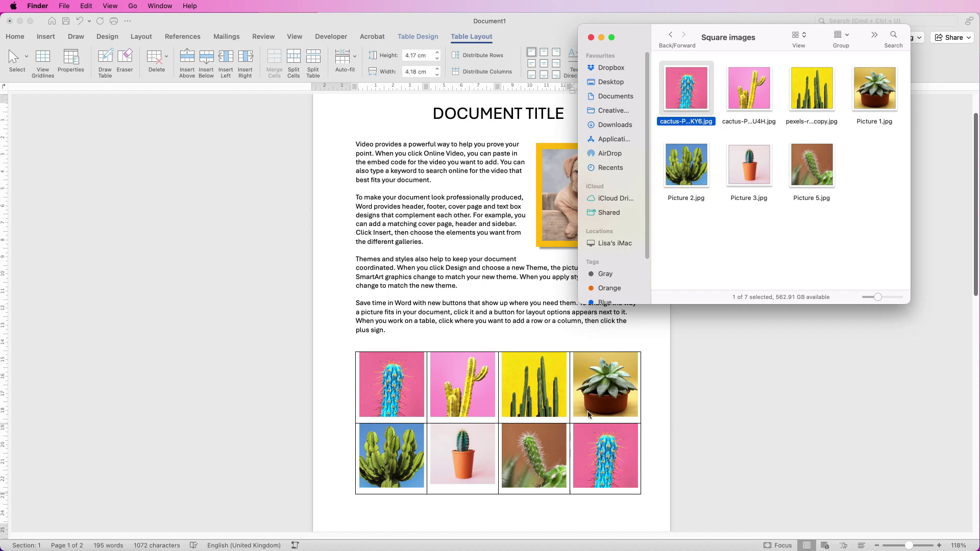
# Centre the pictures horizontally and vertically in all the table's cells and deselect the table.
pyautogui.click(376, 367)
pyautogui.click(352, 348)
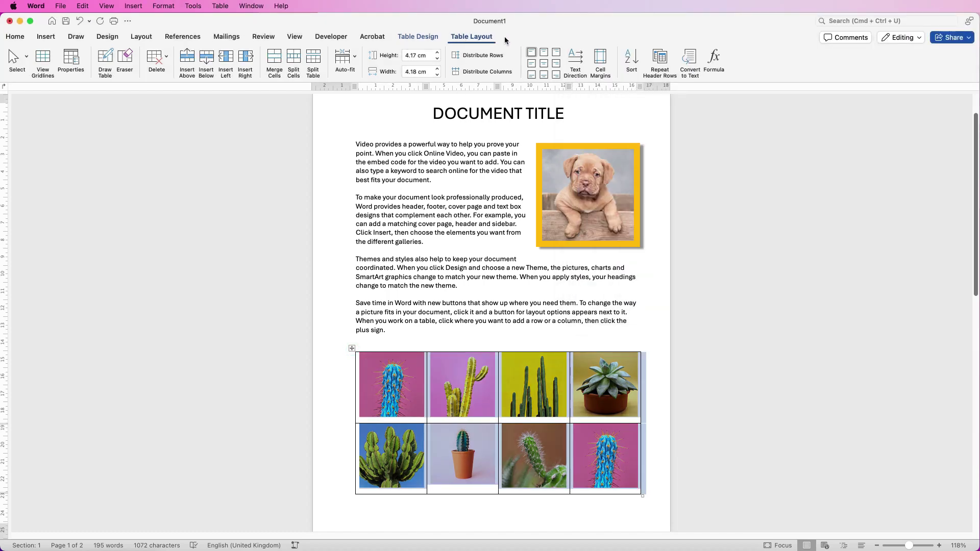
pyautogui.click(543, 64)
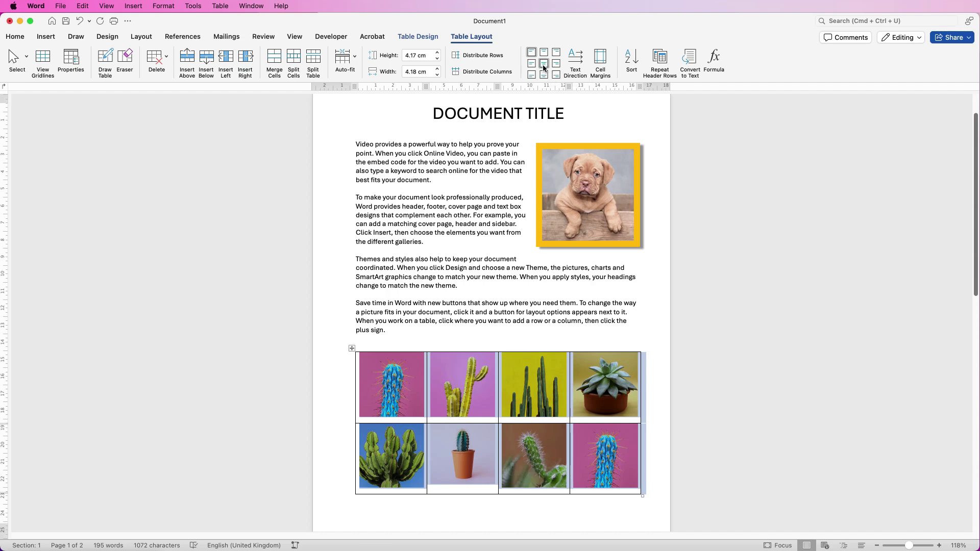
pyautogui.click(646, 323)
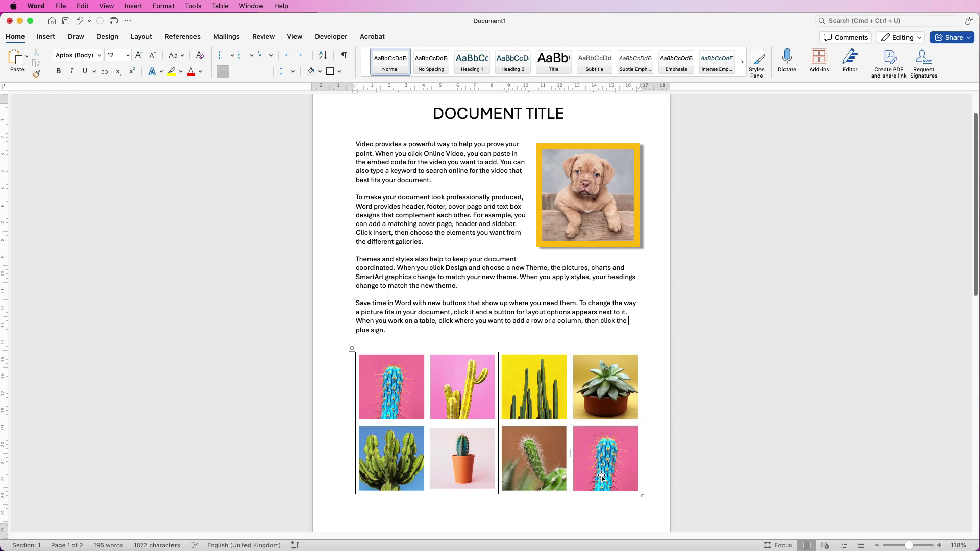
# Crop the potted cactus picture in the table's second row to a square aspect ratio.
pyautogui.click(455, 463)
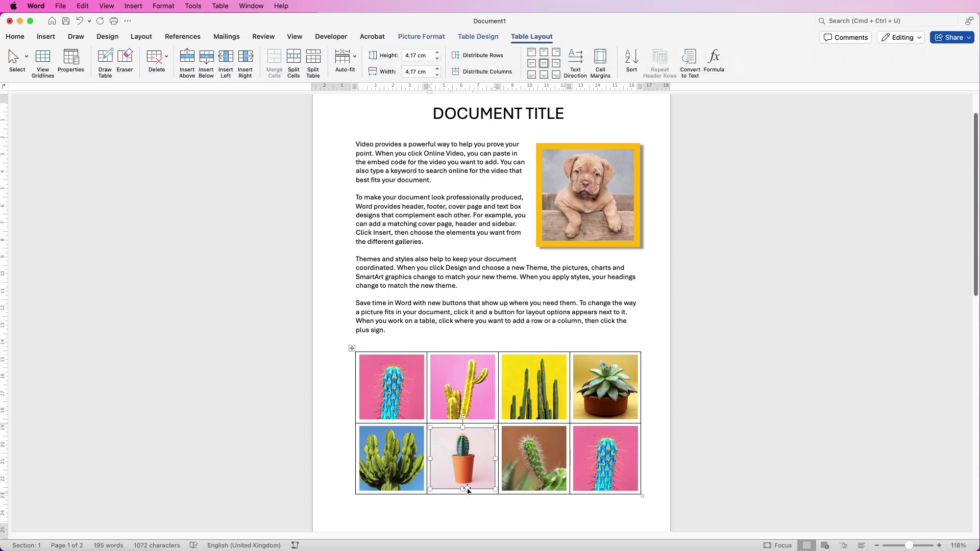
pyautogui.click(422, 36)
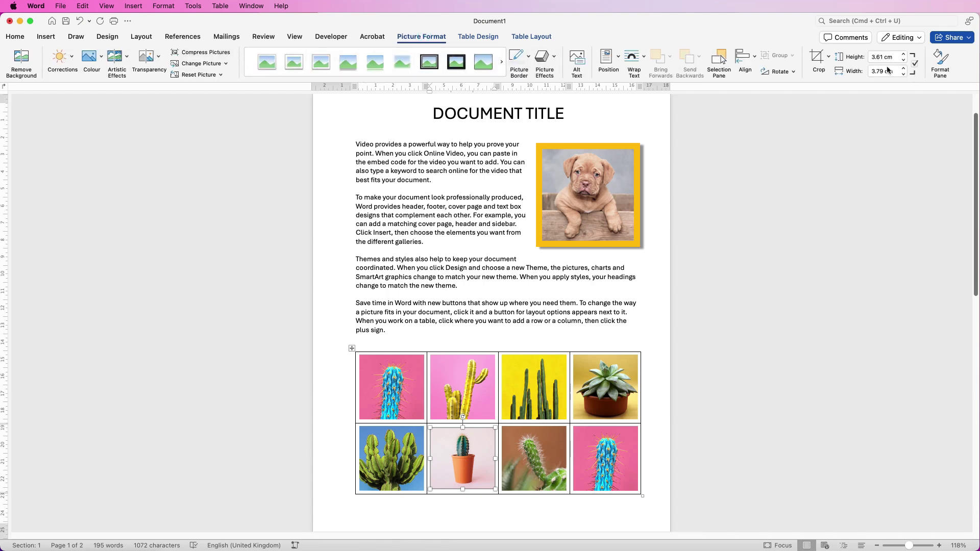
pyautogui.click(828, 56)
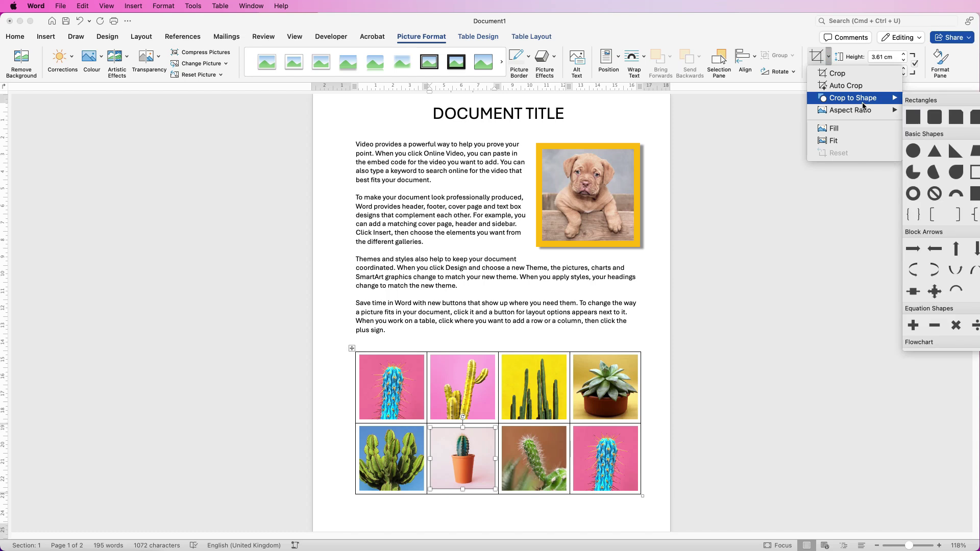
pyautogui.moveTo(876, 113)
pyautogui.click(914, 142)
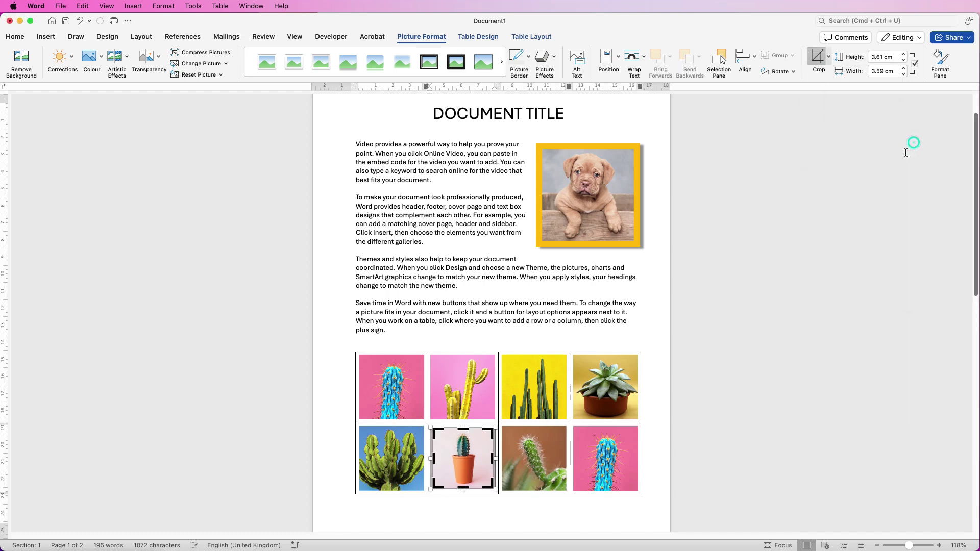
pyautogui.press('Escape')
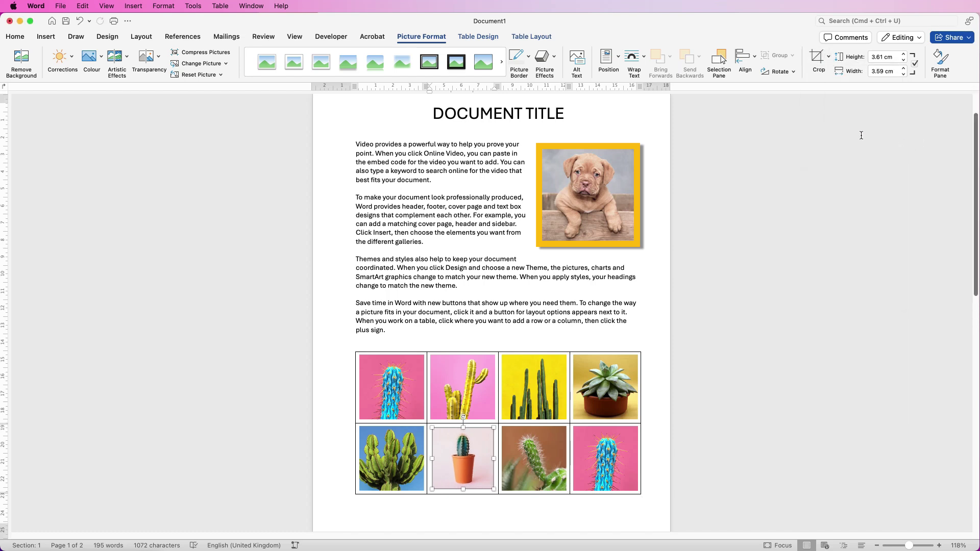
# Check the size of the neighbouring cactus picture, set the potted cactus picture's height to 3.8 cm with proportions locked, and deselect it.
pyautogui.click(523, 453)
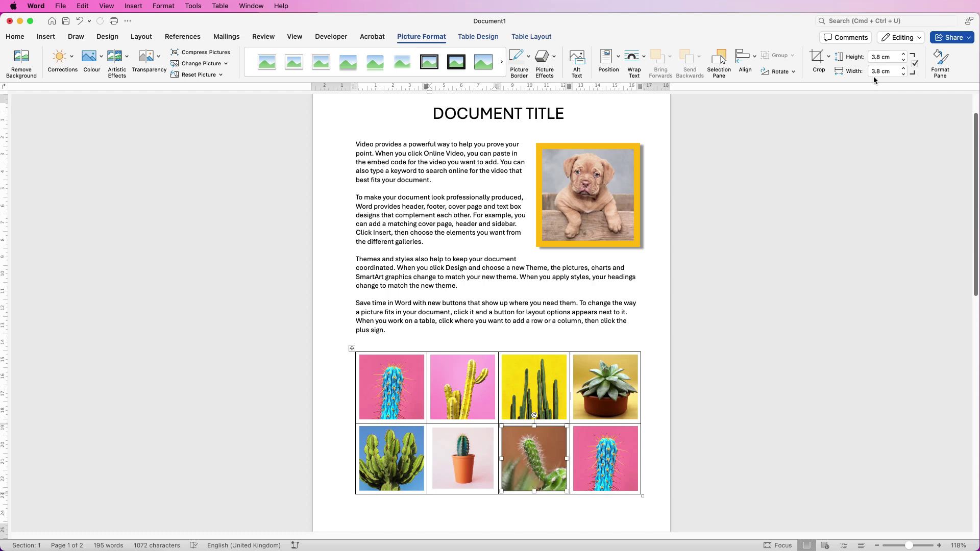
pyautogui.click(461, 456)
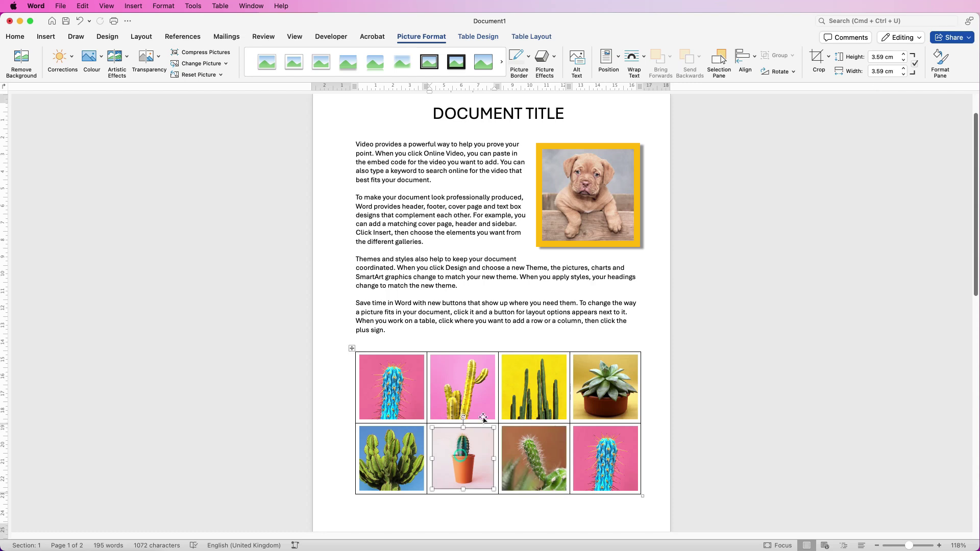
pyautogui.click(914, 62)
pyautogui.click(896, 57)
pyautogui.moveTo(895, 57); pyautogui.dragTo(878, 55)
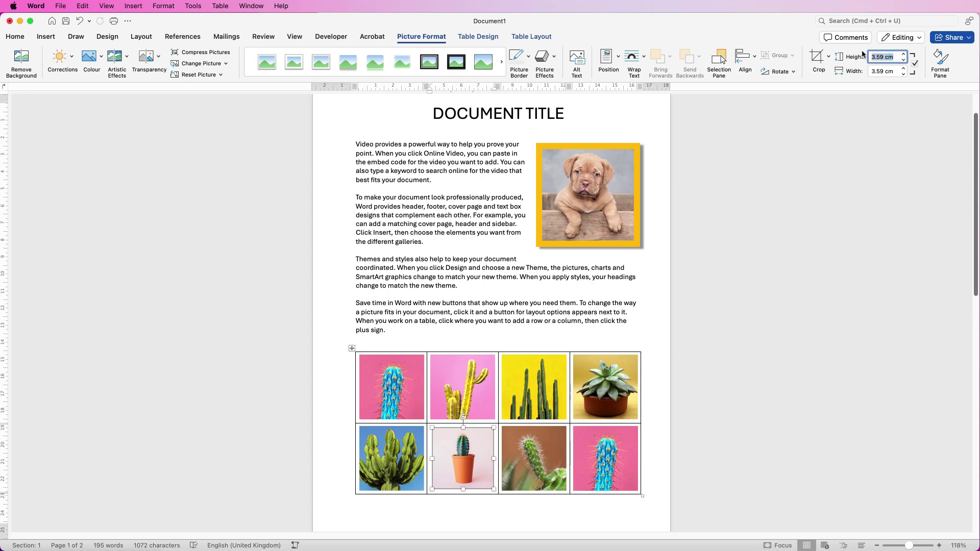
pyautogui.write('3.8')
pyautogui.press('Return')
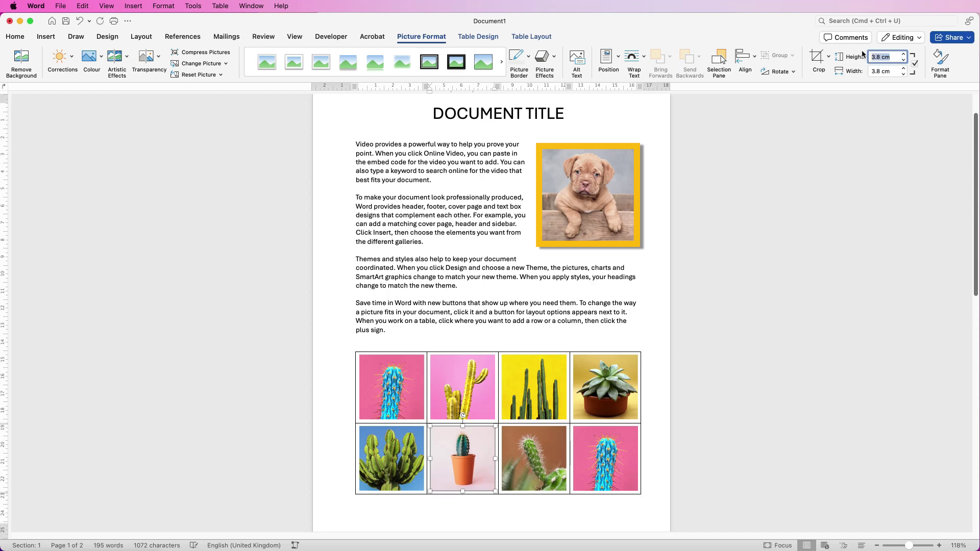
pyautogui.click(526, 331)
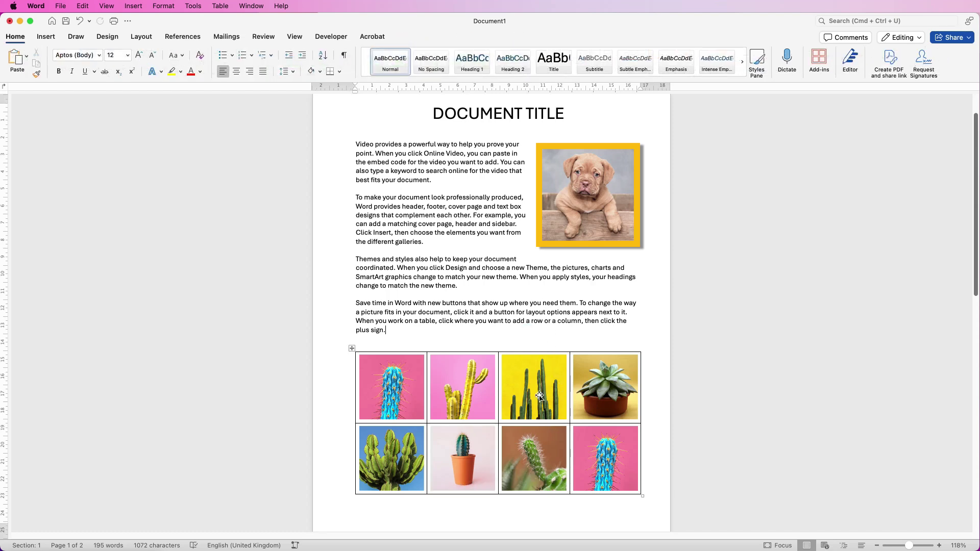
pyautogui.press('super+minus')
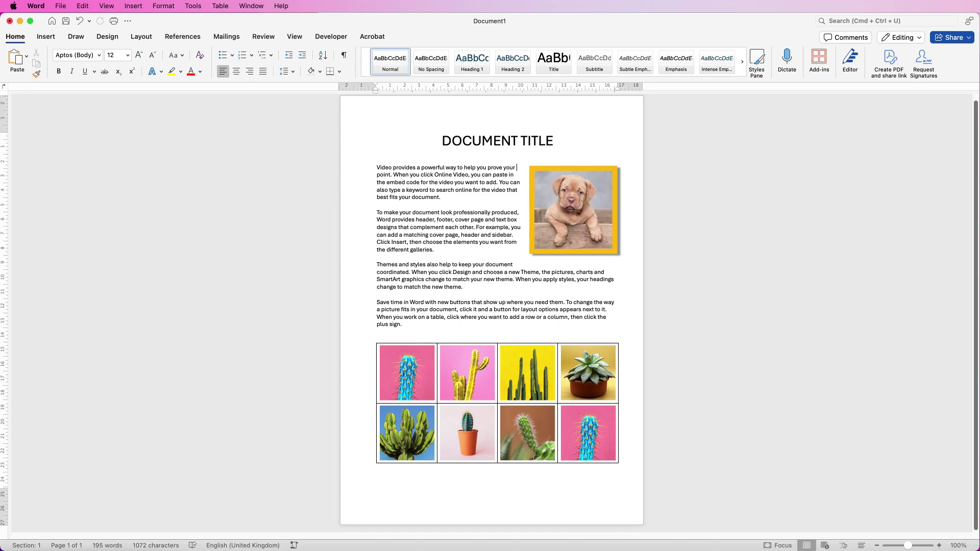